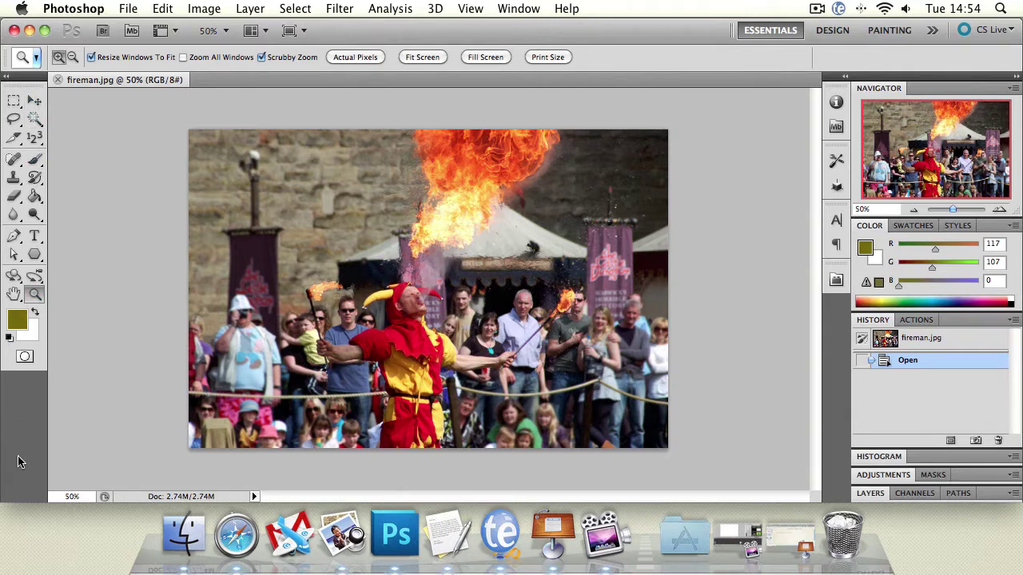
Switch the toolbox to a single column and back to two columns, and select the Brush tool.
{"action": "left_click", "coordinate": [6, 76]}
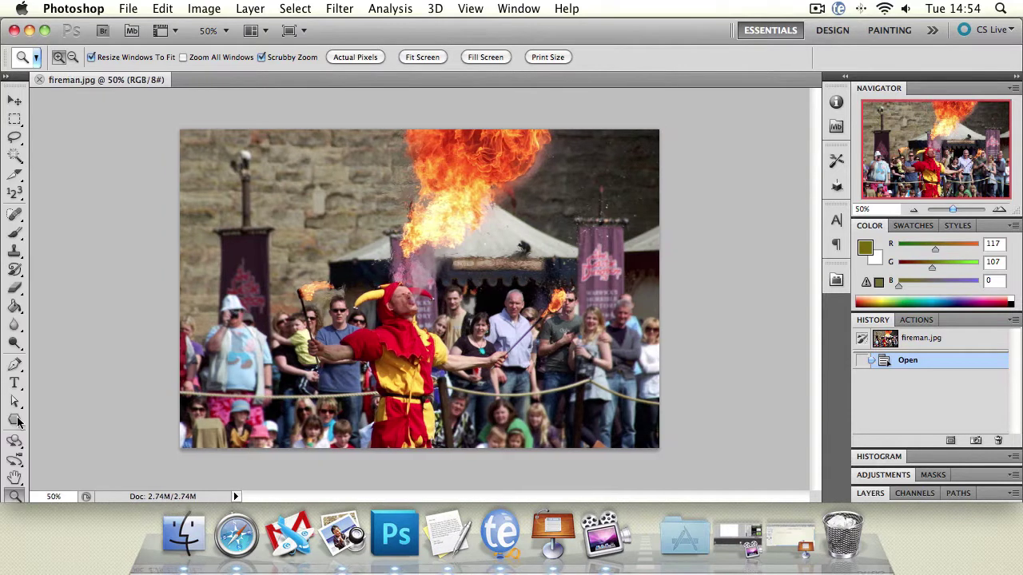
{"action": "left_click", "coordinate": [5, 77]}
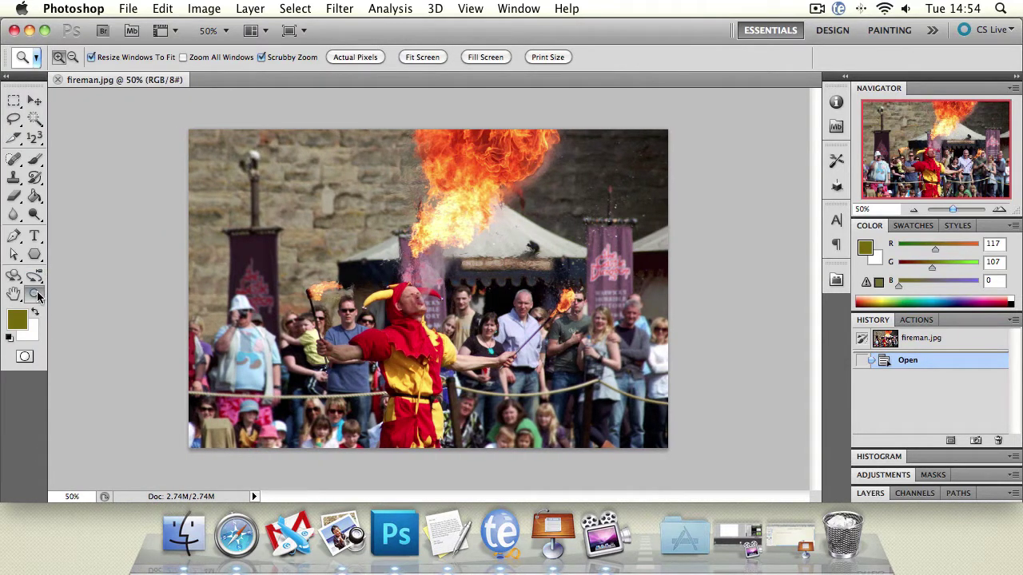
{"action": "left_click", "coordinate": [34, 159]}
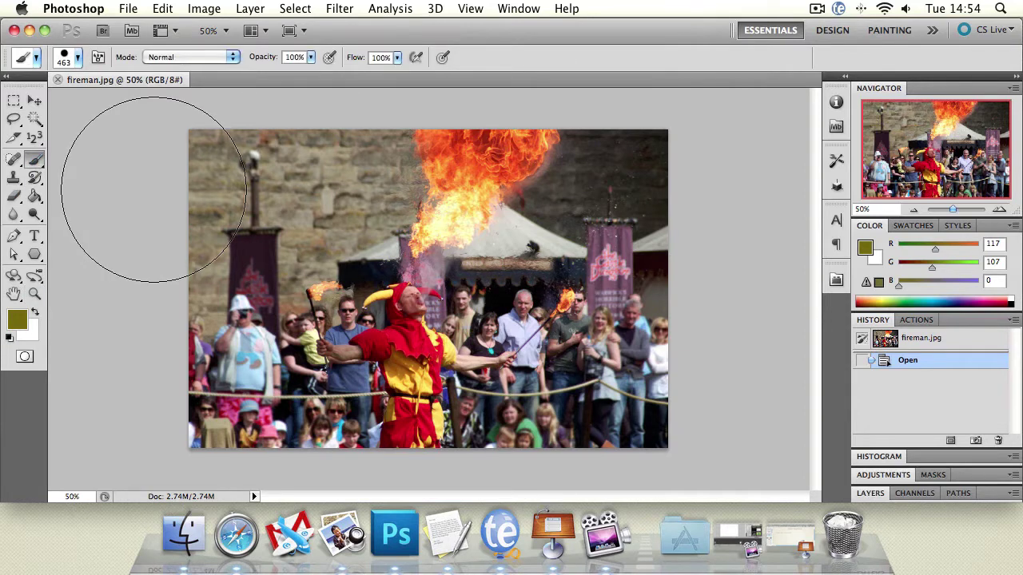
With the Zoom tool, magnify the purple banner beside the tent in stages up to 3200% to examine the individual pixels.
{"action": "key", "text": "z"}
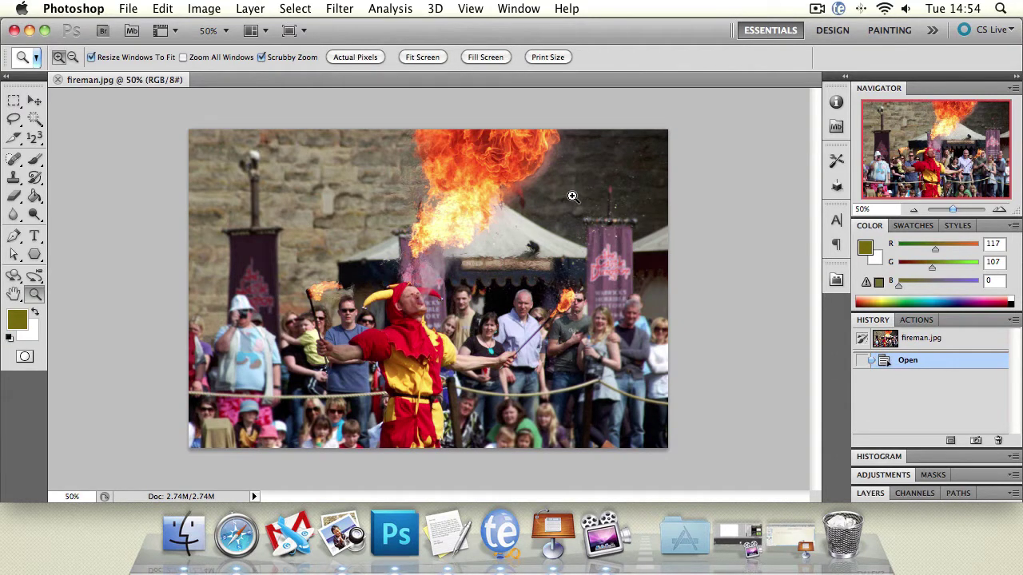
{"action": "left_click", "coordinate": [582, 257]}
{"action": "left_click", "coordinate": [364, 277]}
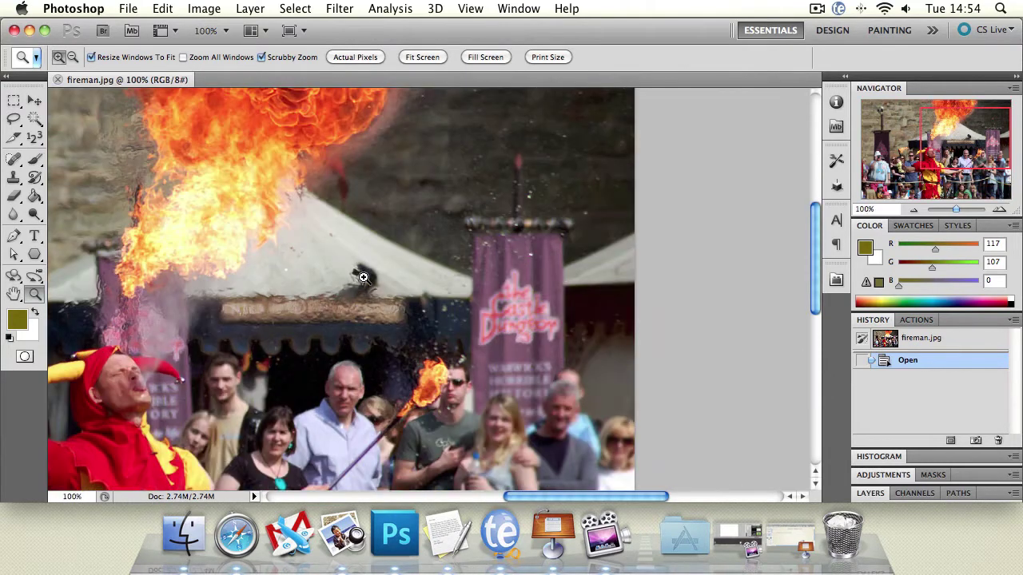
{"action": "left_click", "coordinate": [364, 278]}
{"action": "left_click", "coordinate": [624, 264]}
{"action": "left_click", "coordinate": [608, 275]}
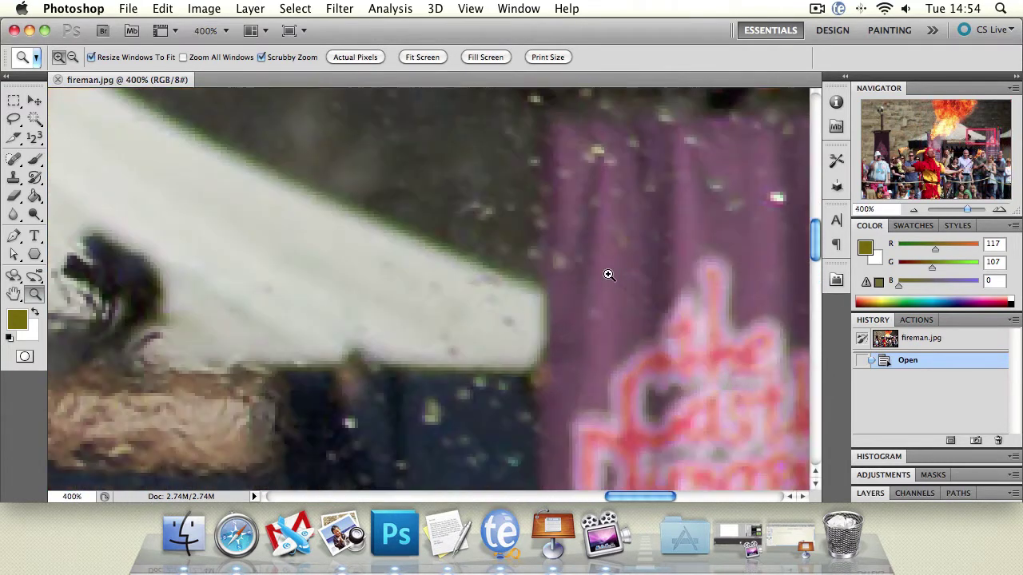
{"action": "left_click", "coordinate": [608, 275]}
{"action": "left_click", "coordinate": [608, 274]}
{"action": "left_click", "coordinate": [608, 275]}
{"action": "left_click", "coordinate": [608, 275]}
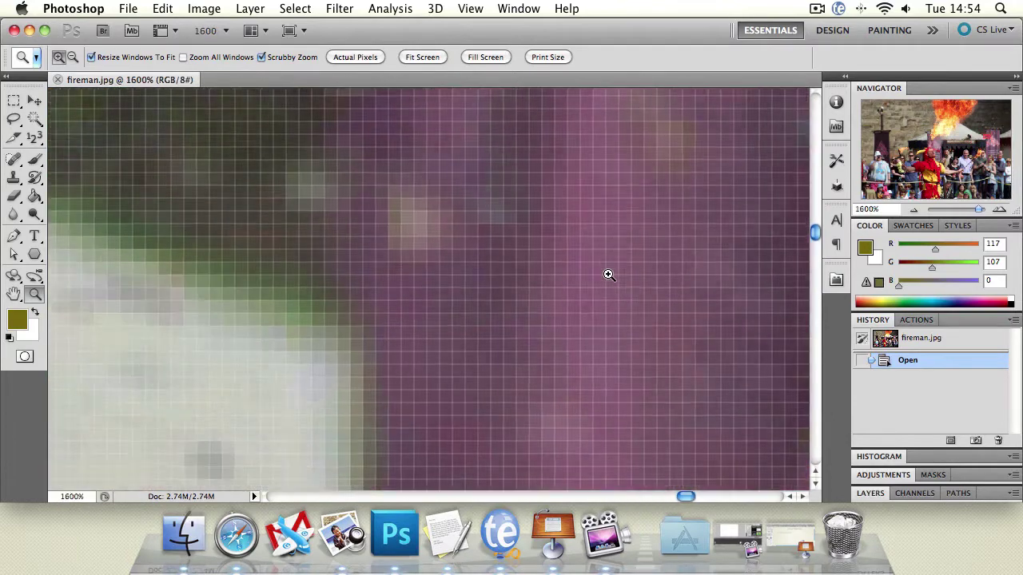
{"action": "left_click", "coordinate": [608, 275]}
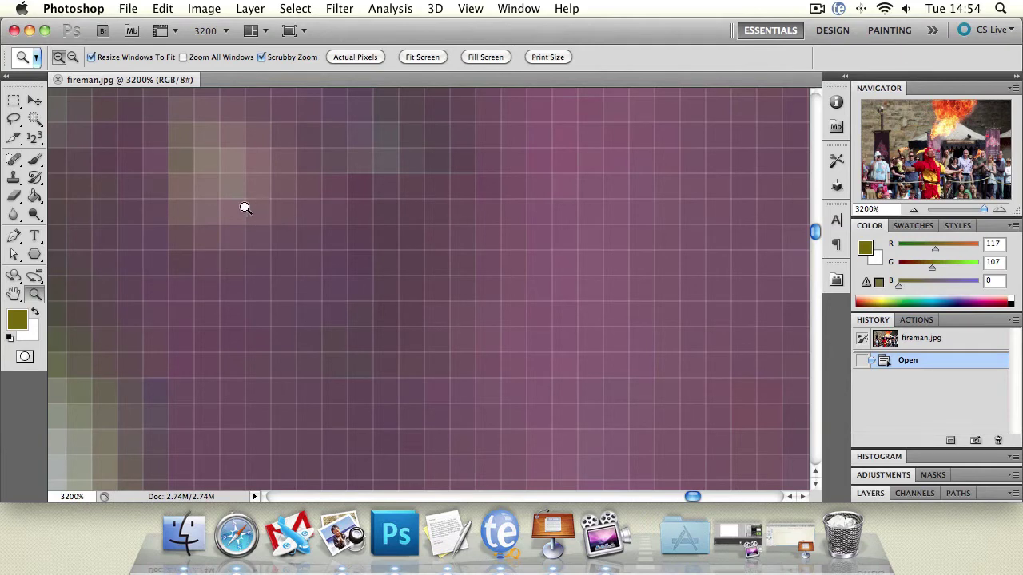
Zoom out from the pixel grid to the whole scene, and set the magnification around the torch beside the banner to about 94.6%.
{"action": "left_click", "coordinate": [290, 217], "text": "alt"}
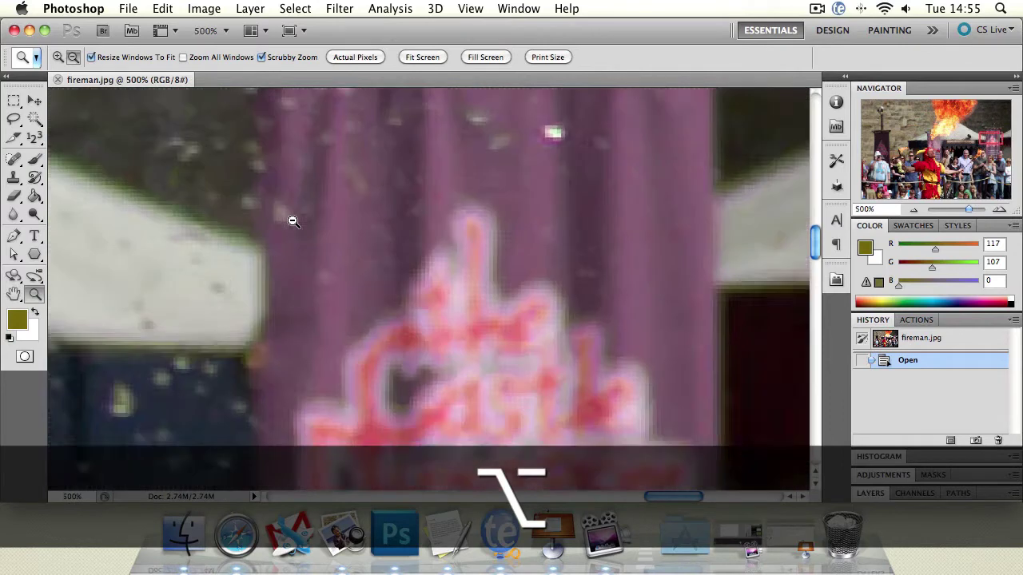
{"action": "left_click_drag", "start_coordinate": [290, 218], "coordinate": [290, 217]}
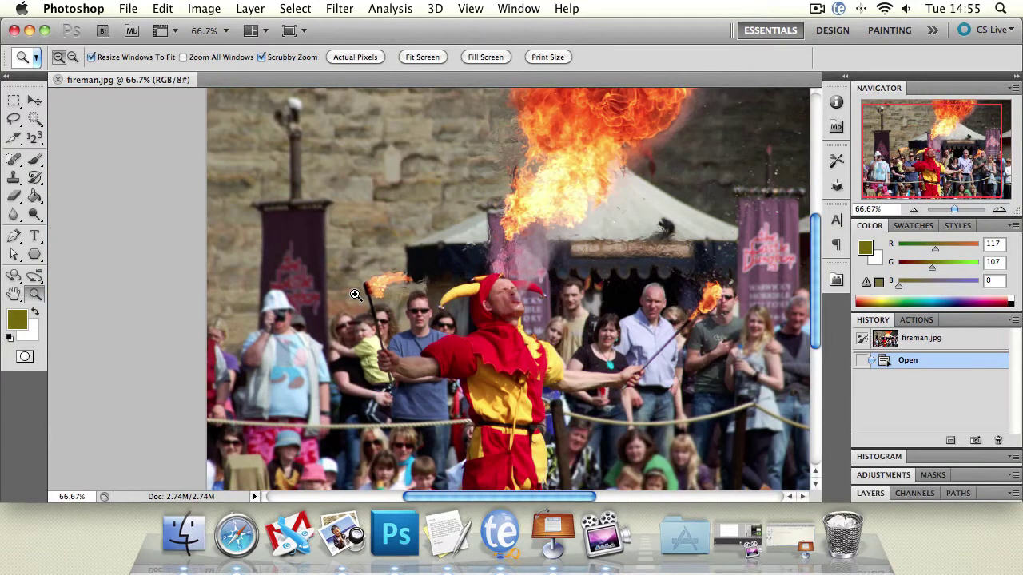
{"action": "left_click", "coordinate": [376, 289]}
{"action": "left_click_drag", "start_coordinate": [377, 289], "coordinate": [377, 288]}
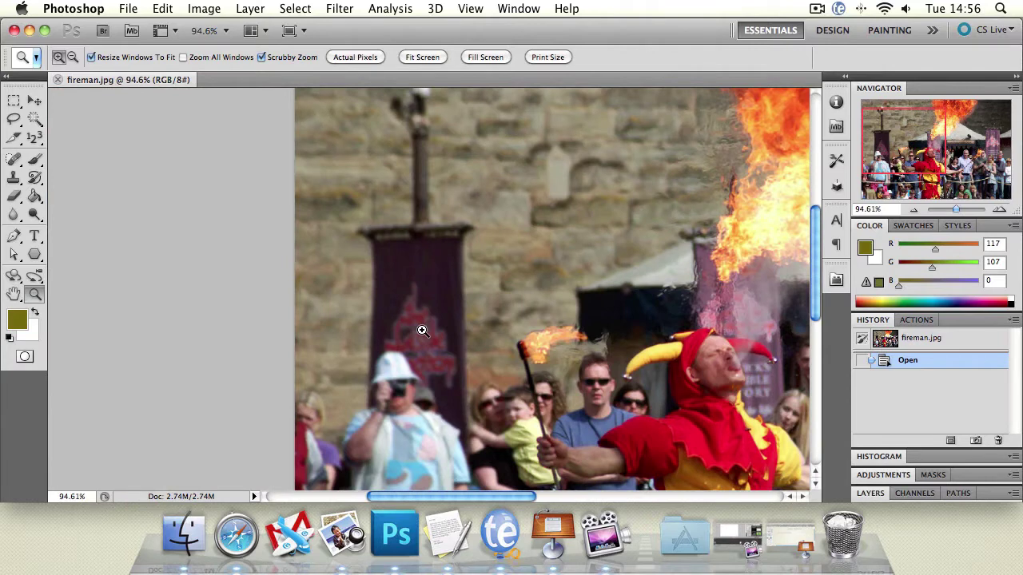
Scrub the magnification down to about 19% and up to about 30%, and bring the photo back to the centre with the Hand tool.
{"action": "left_click_drag", "start_coordinate": [487, 492], "coordinate": [528, 493]}
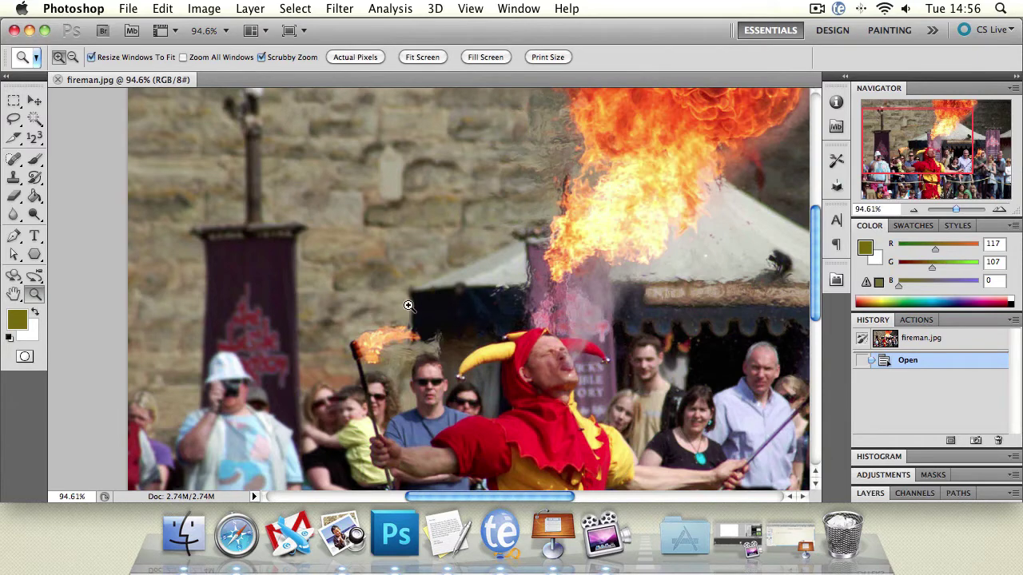
{"action": "left_click_drag", "start_coordinate": [408, 306], "coordinate": [563, 353]}
{"action": "left_click_drag", "start_coordinate": [525, 494], "coordinate": [604, 491]}
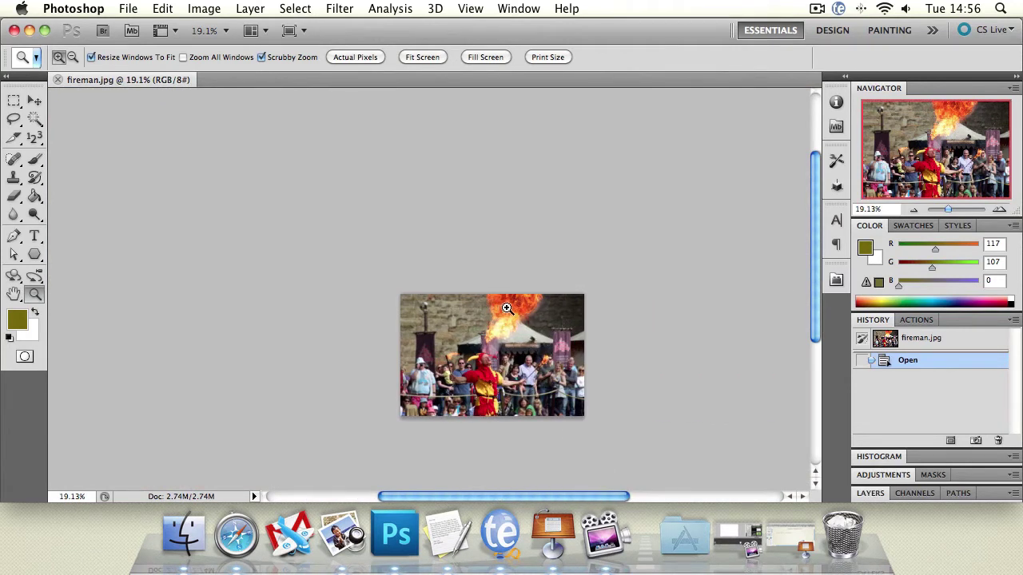
{"action": "left_click_drag", "start_coordinate": [507, 308], "coordinate": [290, 361]}
{"action": "left_click", "coordinate": [14, 294]}
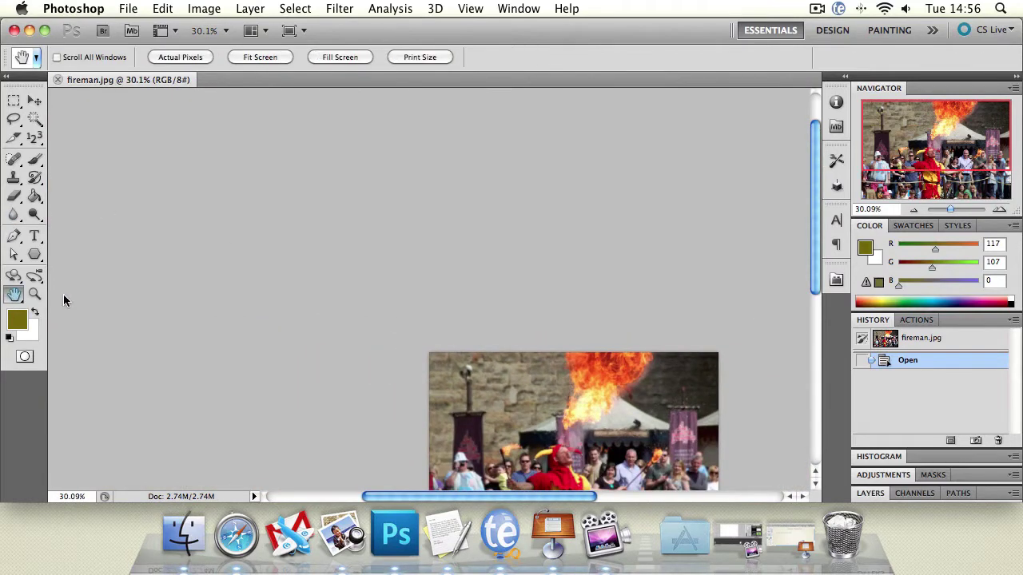
{"action": "left_click_drag", "start_coordinate": [631, 336], "coordinate": [466, 155]}
Zoom in stepwise on the tent's peak beside the flames, up to 300%.
{"action": "left_click", "coordinate": [34, 292]}
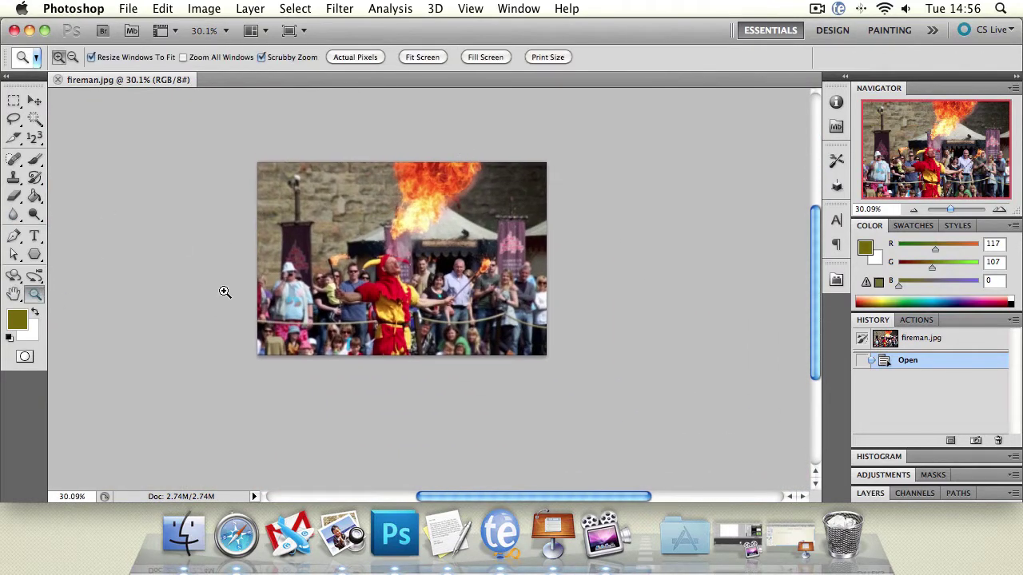
{"action": "left_click", "coordinate": [376, 303]}
{"action": "left_click", "coordinate": [481, 304]}
{"action": "left_click", "coordinate": [481, 297]}
{"action": "left_click", "coordinate": [473, 172]}
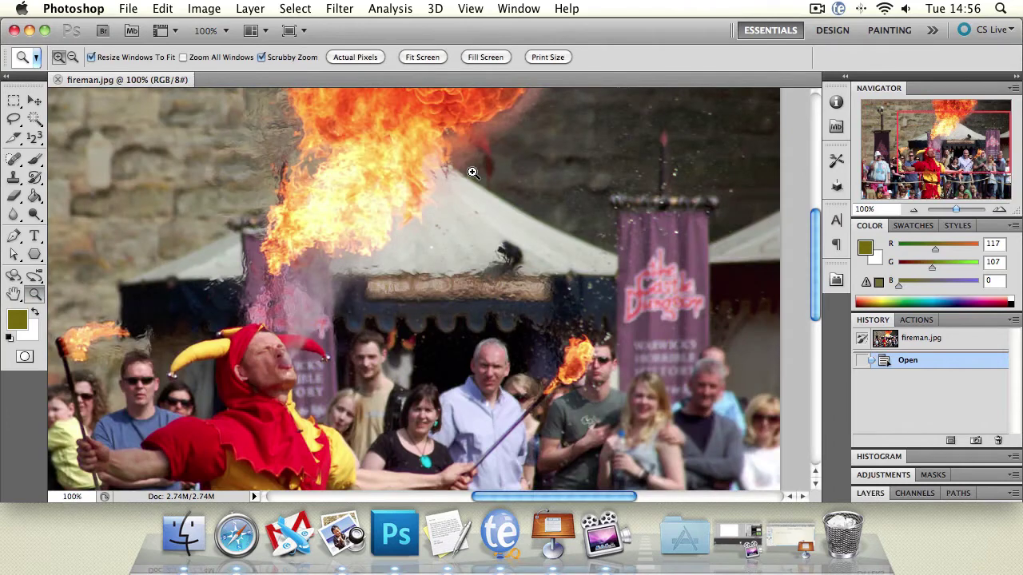
{"action": "left_click", "coordinate": [472, 172]}
{"action": "left_click", "coordinate": [473, 171]}
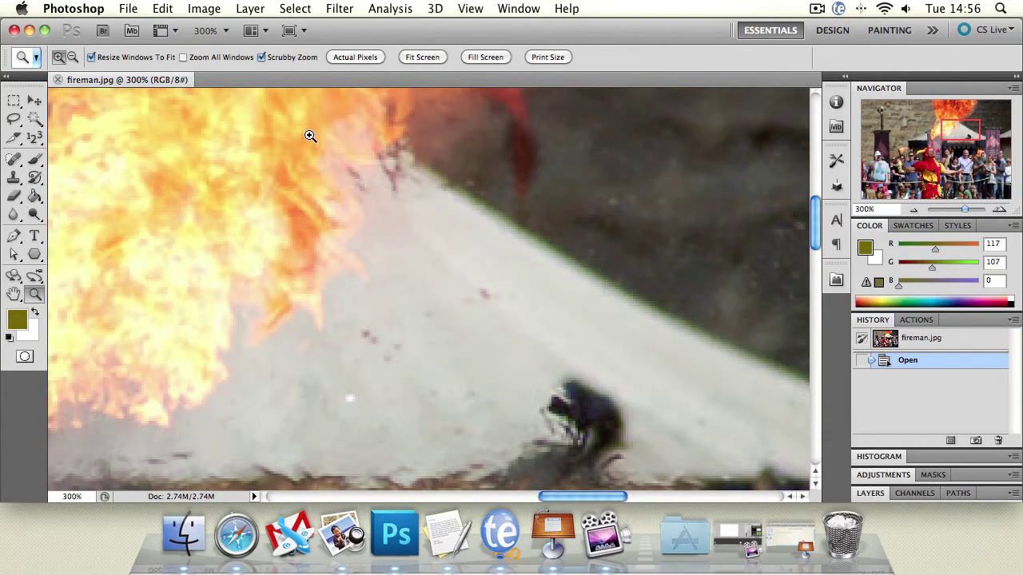
Zoom out stepwise from the tent's peak to 33.33% to view the whole photo.
{"action": "key", "text": "alt"}
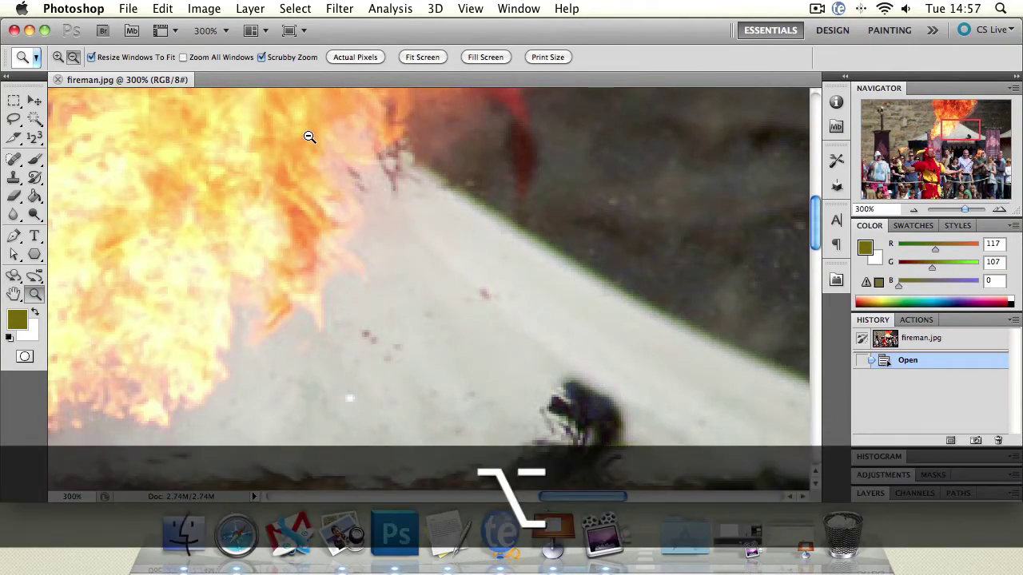
{"action": "left_click", "coordinate": [310, 136], "text": "alt"}
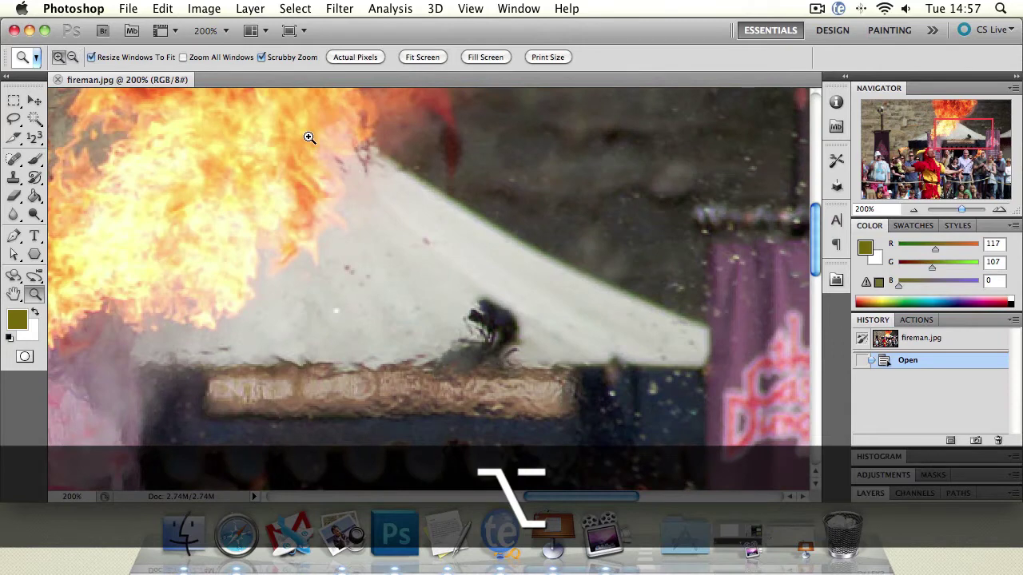
{"action": "key", "text": "alt"}
{"action": "left_click", "coordinate": [309, 137], "text": "alt"}
{"action": "left_click", "coordinate": [310, 136], "text": "alt"}
{"action": "left_click", "coordinate": [309, 136], "text": "alt"}
{"action": "left_click", "coordinate": [405, 247], "text": "alt"}
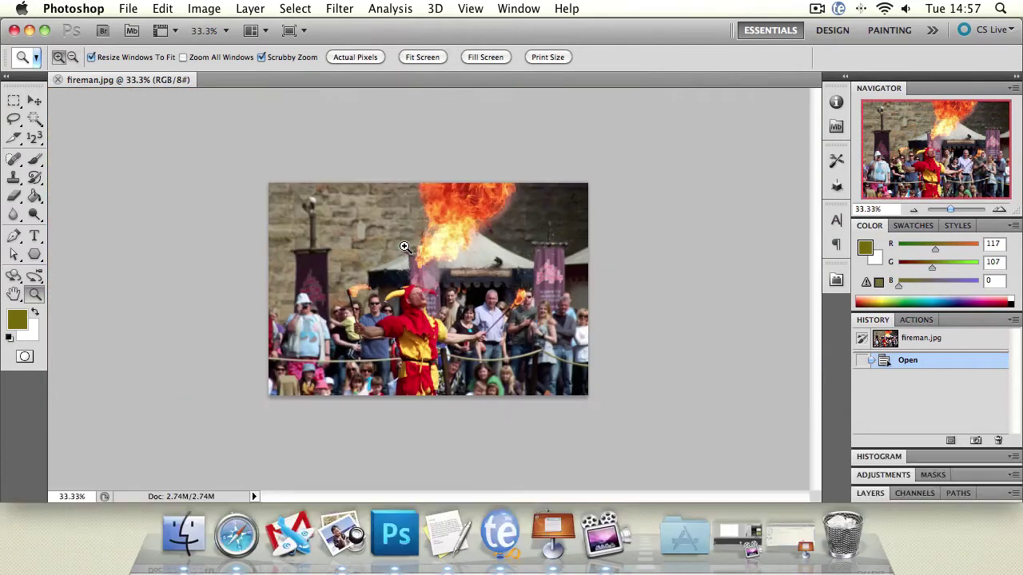
Zoom in to 200% at the base of the large flame, and scrub the magnification back down to about 55%.
{"action": "left_click", "coordinate": [406, 249]}
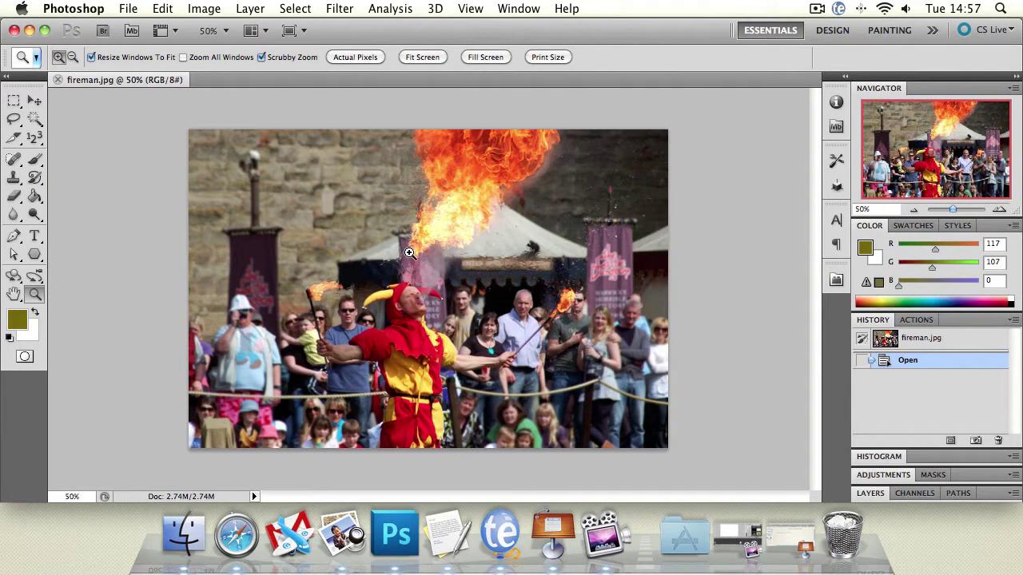
{"action": "left_click", "coordinate": [409, 254]}
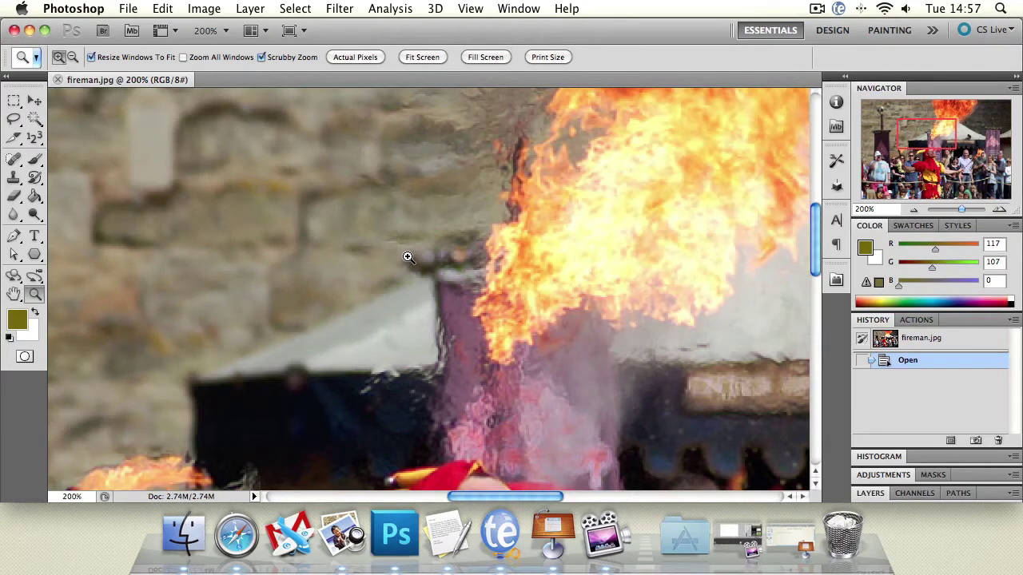
{"action": "left_click_drag", "start_coordinate": [416, 250], "coordinate": [400, 275]}
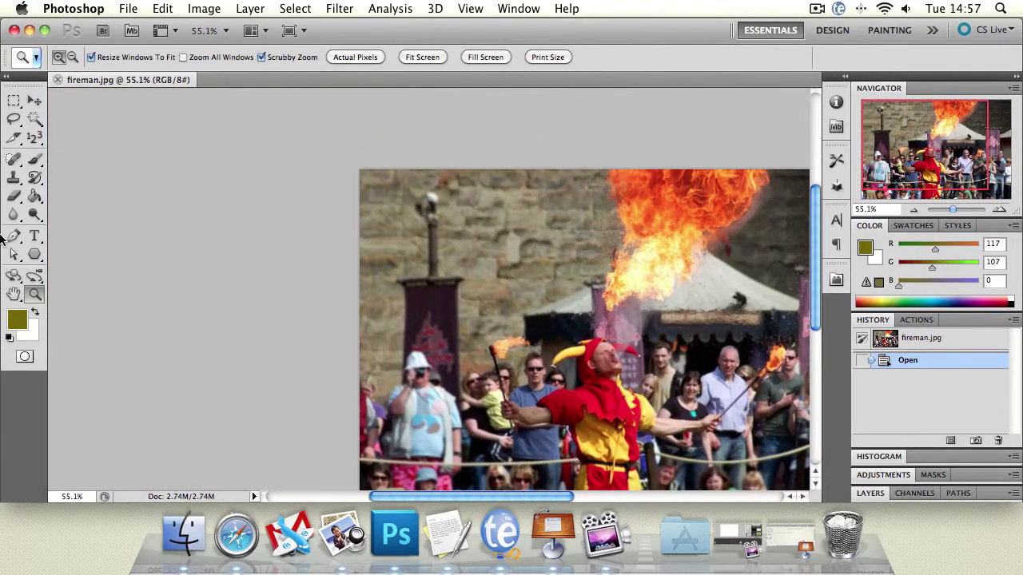
Recentre the photo with the Hand tool, and use Scrubby Zoom to enlarge the fire-breather to about 109%.
{"action": "left_click", "coordinate": [14, 294]}
{"action": "left_click_drag", "start_coordinate": [518, 282], "coordinate": [284, 193]}
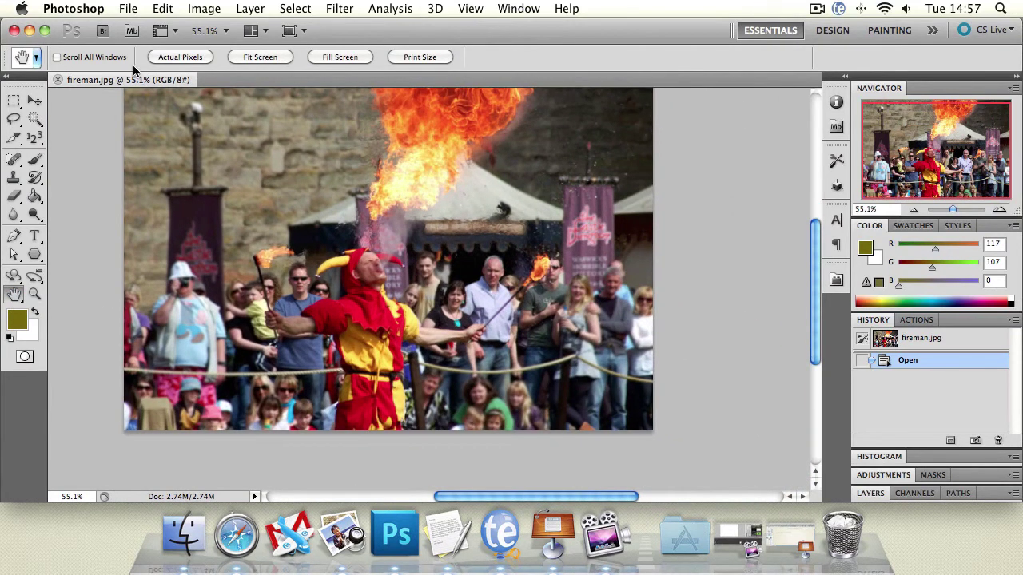
{"action": "left_click", "coordinate": [34, 294]}
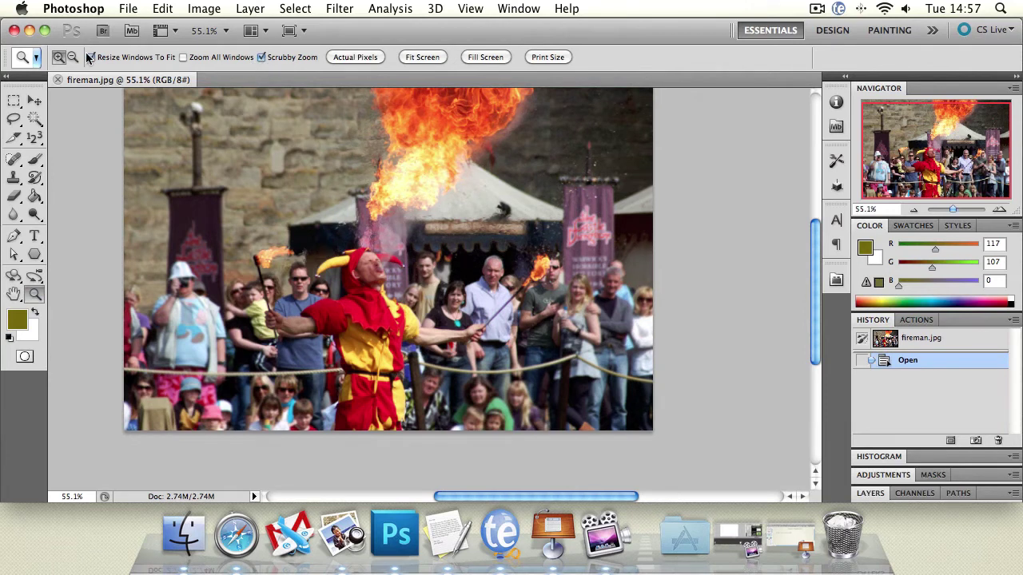
{"action": "left_click", "coordinate": [262, 58]}
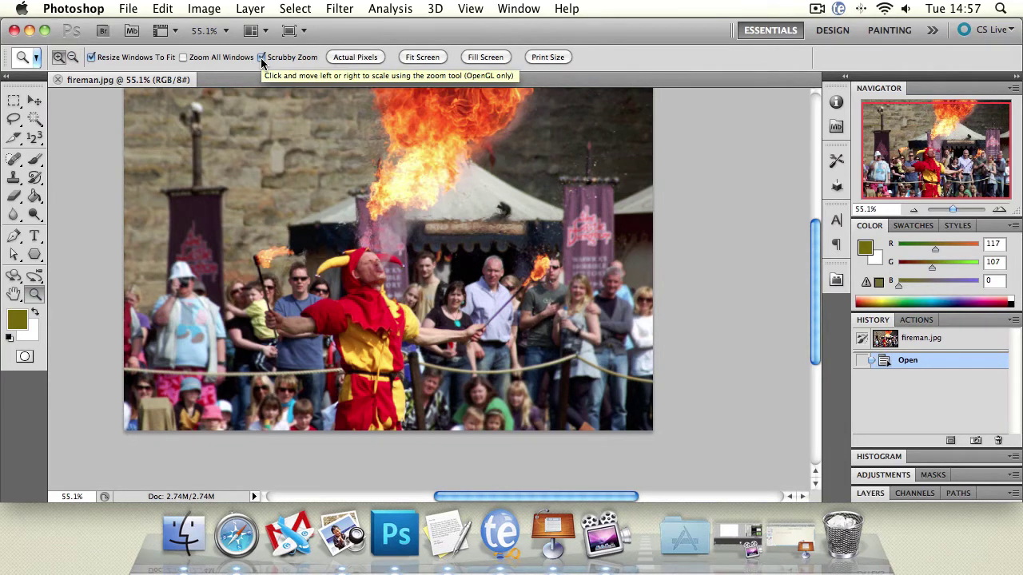
{"action": "mouse_move", "coordinate": [412, 266]}
{"action": "left_mouse_down"}
{"action": "mouse_move", "coordinate": [384, 265]}
{"action": "mouse_move", "coordinate": [425, 258]}
{"action": "left_mouse_up"}
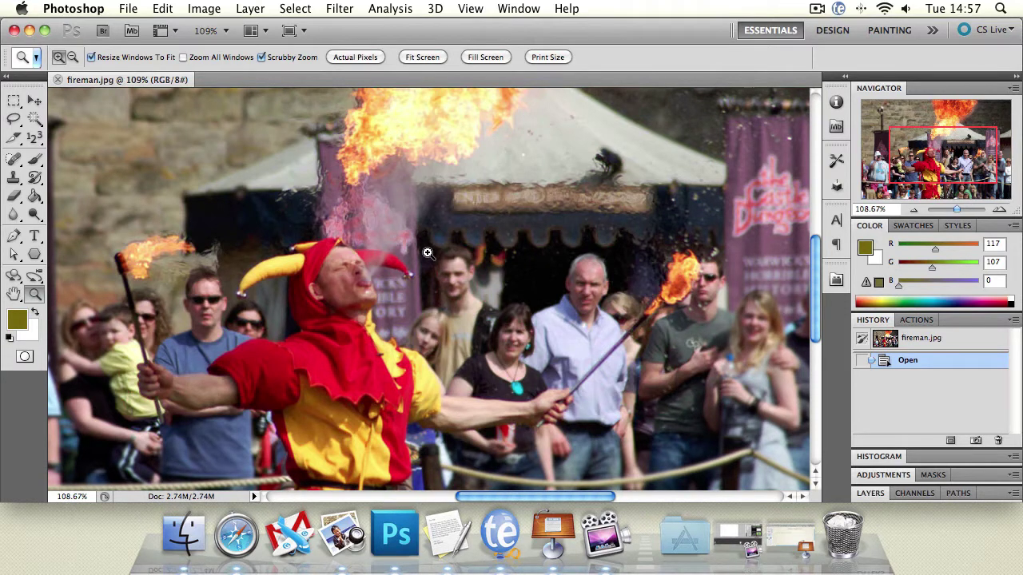
Reset the view to actual size, magnify the fire-breather's face to 3200%, and return to 100%.
{"action": "double_click", "coordinate": [35, 295]}
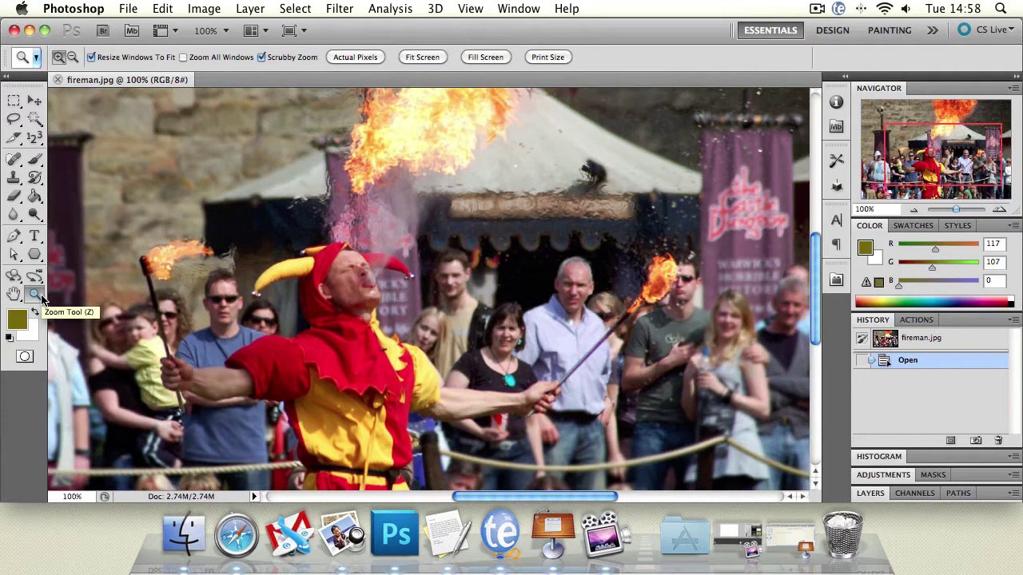
{"action": "left_click_drag", "start_coordinate": [345, 286], "coordinate": [345, 286]}
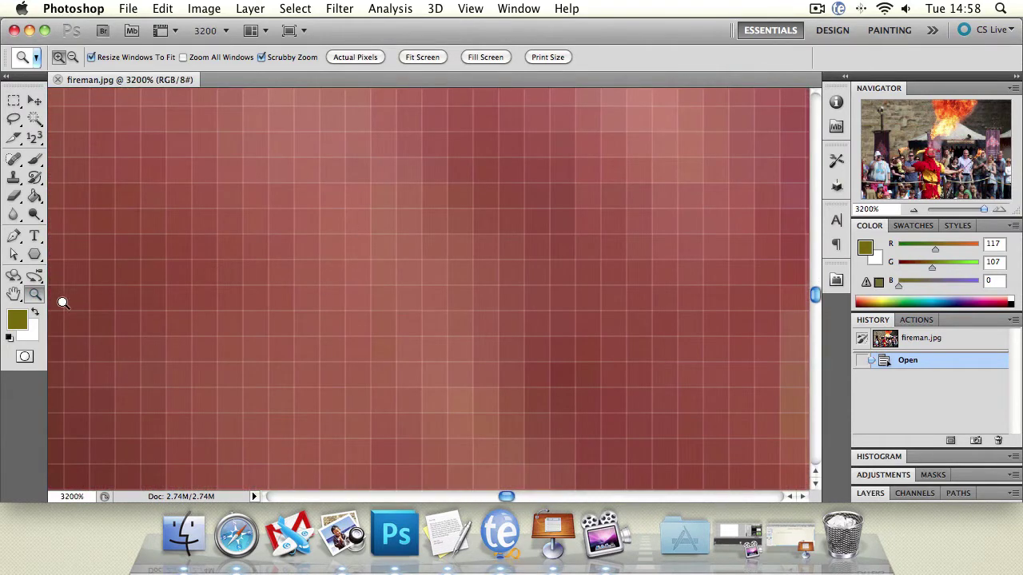
{"action": "double_click", "coordinate": [35, 294]}
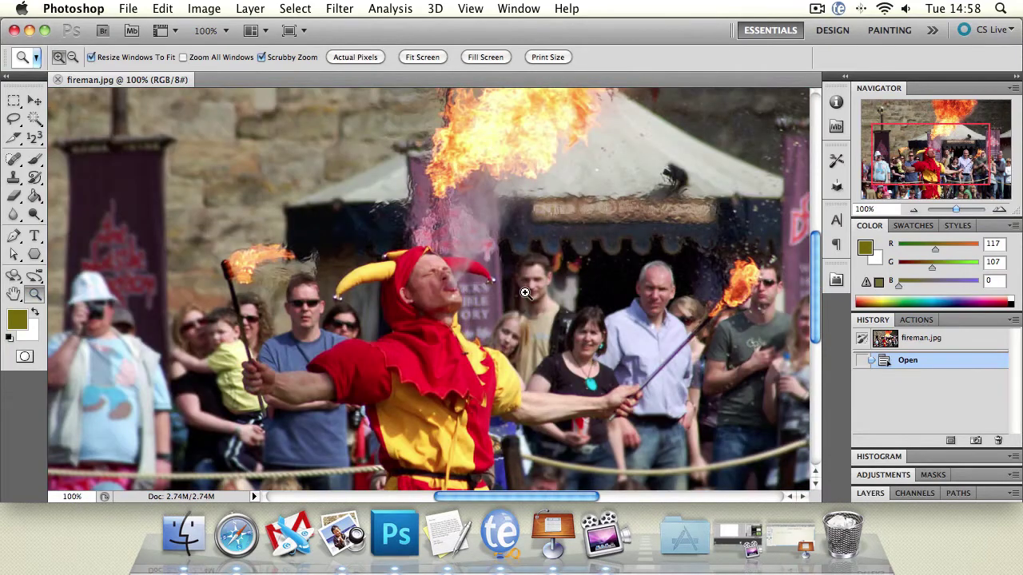
Magnify the crowd beside the fire-breather to 3200%, and fit the whole photo to the screen.
{"action": "left_click_drag", "start_coordinate": [524, 292], "coordinate": [525, 294]}
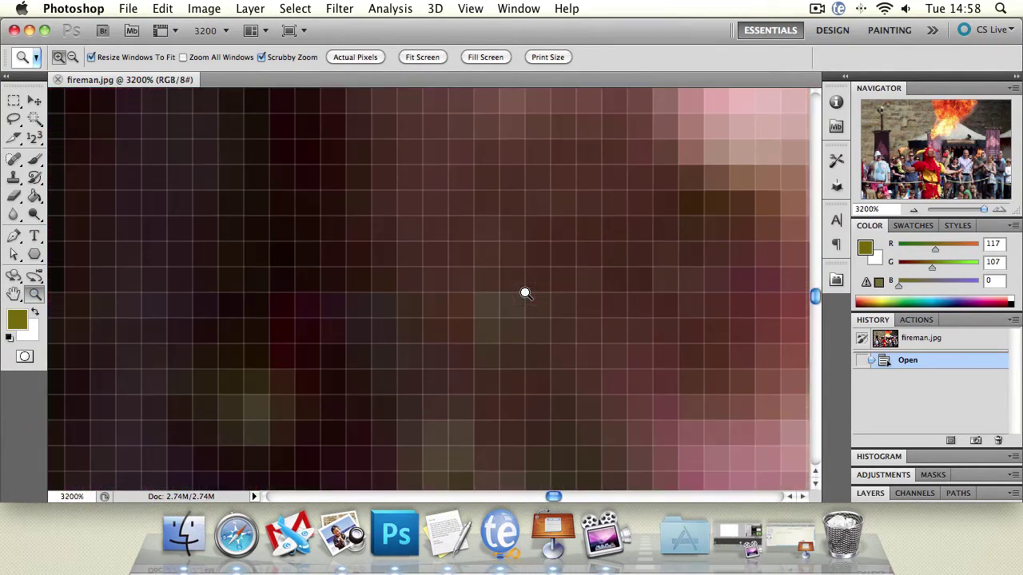
{"action": "key", "text": "z"}
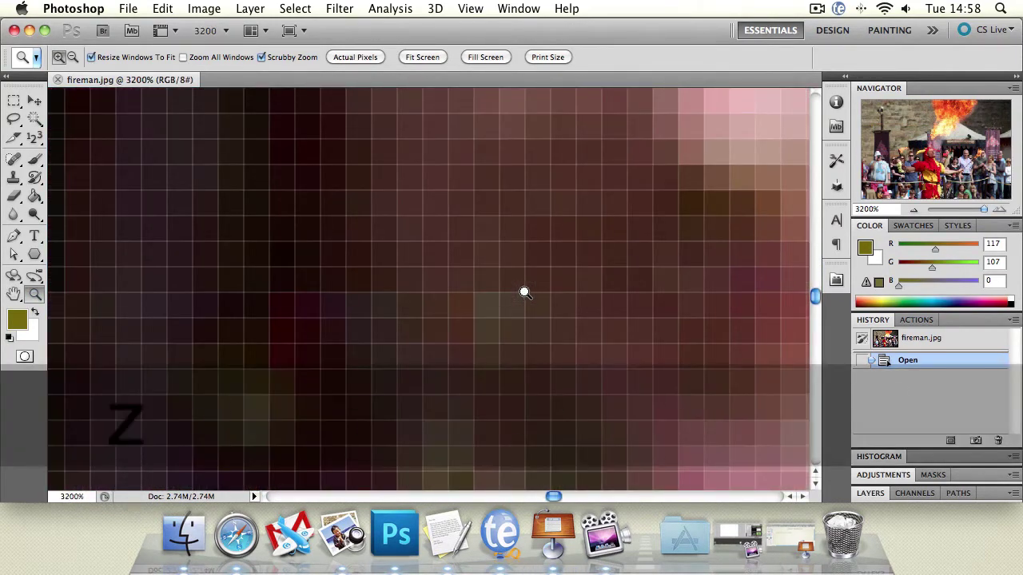
{"action": "left_click", "coordinate": [423, 57]}
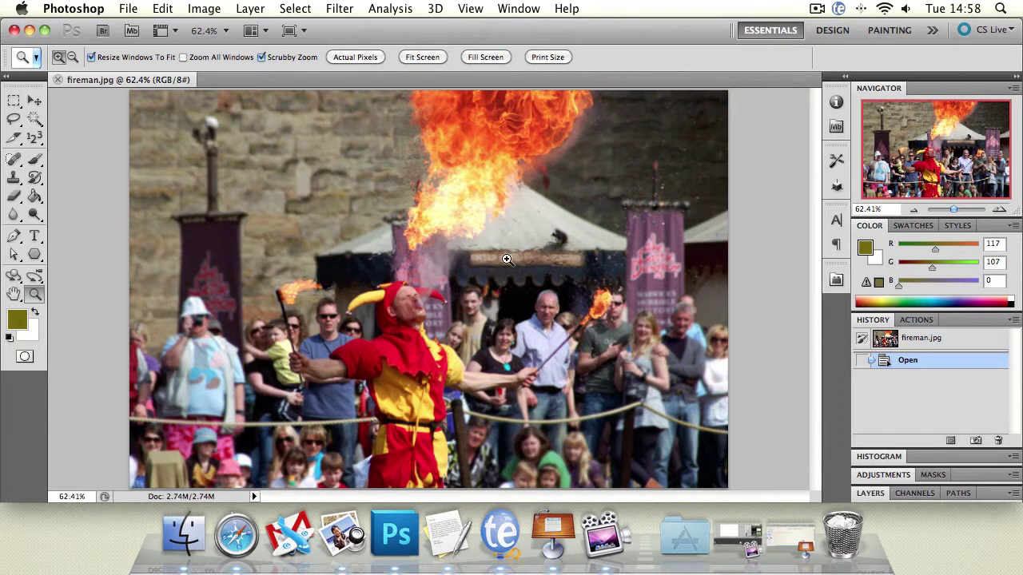
View the photo at 100% and pan to the fire-breather with the Hand tool.
{"action": "double_click", "coordinate": [32, 294]}
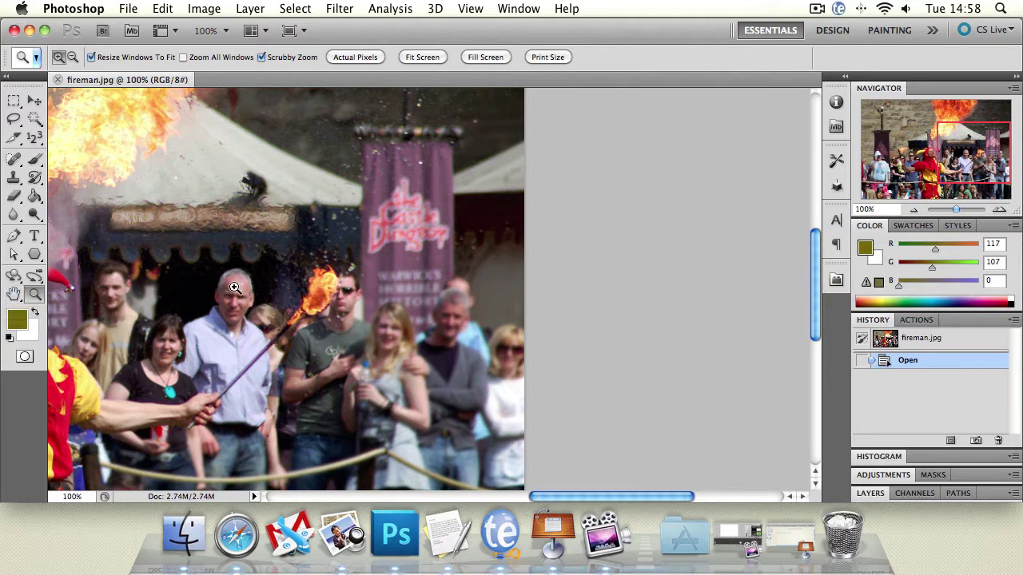
{"action": "key", "text": "h"}
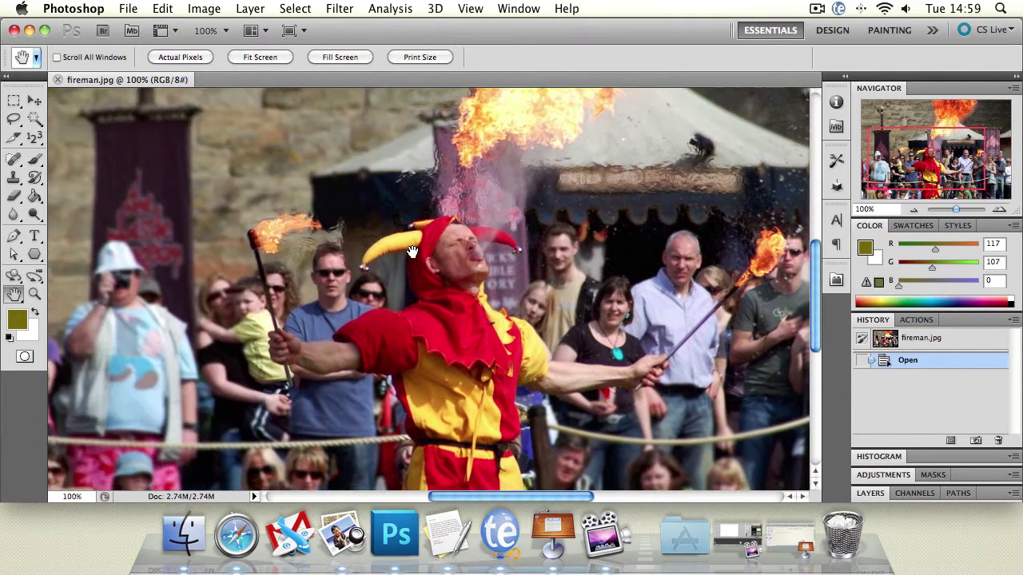
Pan the photo with the Hand tool to its lower-left crowd, and magnify that crowd to 3200%.
{"action": "left_click_drag", "start_coordinate": [425, 335], "coordinate": [517, 289]}
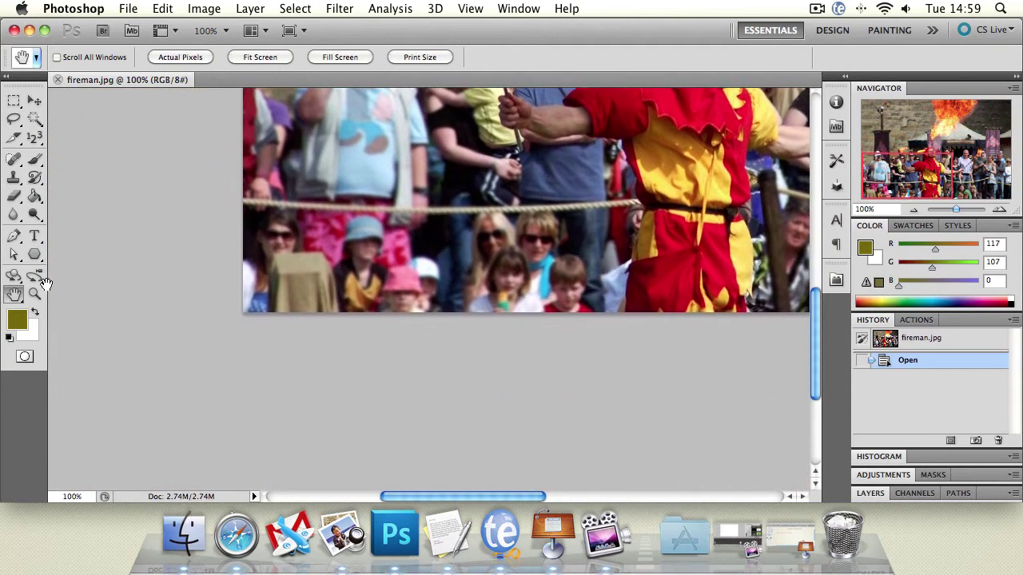
{"action": "left_click", "coordinate": [34, 294]}
{"action": "left_click_drag", "start_coordinate": [356, 221], "coordinate": [359, 221]}
{"action": "left_click", "coordinate": [14, 294]}
{"action": "left_click_drag", "start_coordinate": [199, 284], "coordinate": [39, 276]}
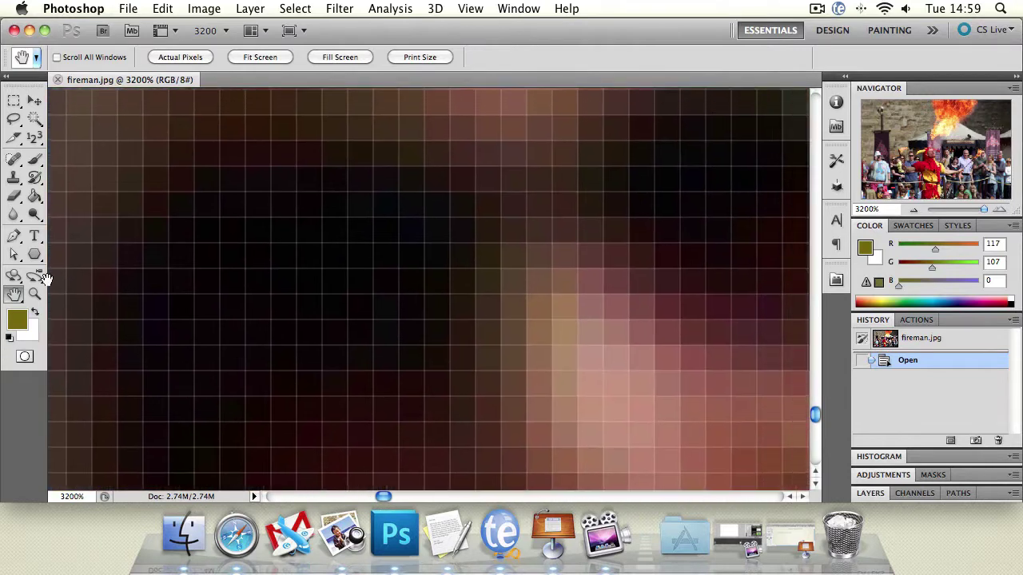
Zoom out with Scrubby Zoom to about 12.9%, and enlarge the fire-breather step by step to 66.7%.
{"action": "double_click", "coordinate": [34, 294]}
{"action": "left_click_drag", "start_coordinate": [552, 203], "coordinate": [416, 383]}
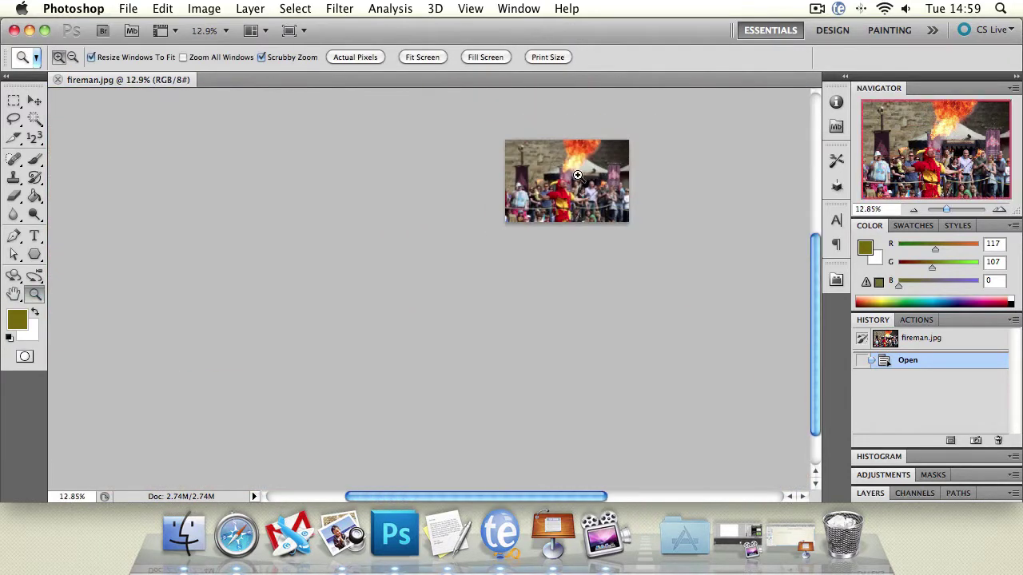
{"action": "left_click", "coordinate": [551, 200]}
{"action": "left_click", "coordinate": [426, 313]}
{"action": "left_click", "coordinate": [426, 312]}
{"action": "left_click", "coordinate": [427, 305]}
{"action": "left_click", "coordinate": [428, 304]}
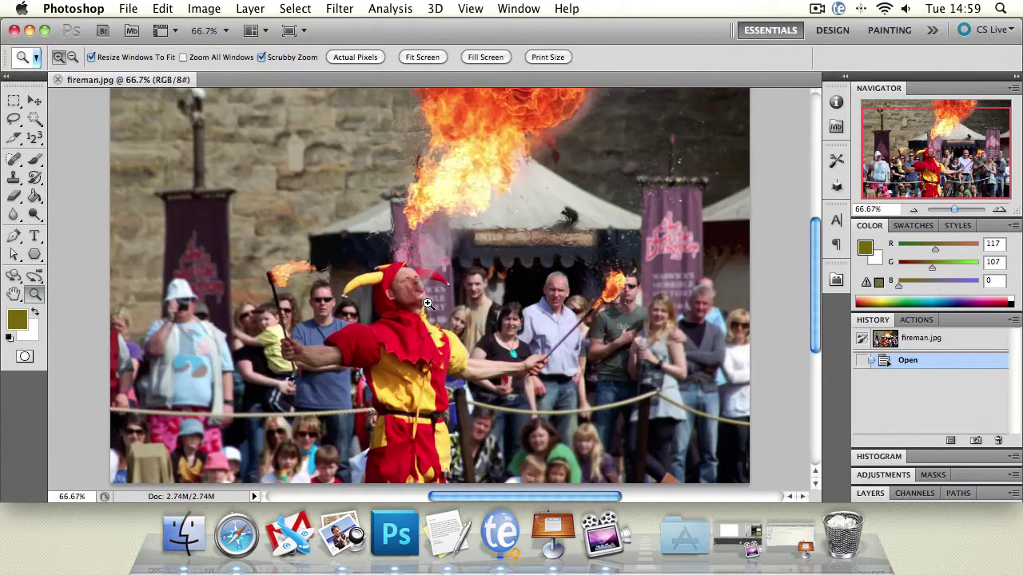
Pan across the photo with the Hand tool, and magnify the crowd below the tent awning to 600%.
{"action": "left_click_drag", "start_coordinate": [313, 310], "coordinate": [314, 310]}
{"action": "left_click_drag", "start_coordinate": [456, 312], "coordinate": [231, 309]}
{"action": "left_click", "coordinate": [13, 295]}
{"action": "left_click_drag", "start_coordinate": [754, 302], "coordinate": [439, 302]}
{"action": "left_click", "coordinate": [35, 294]}
{"action": "left_click_drag", "start_coordinate": [452, 259], "coordinate": [451, 259]}
{"action": "left_click", "coordinate": [13, 295]}
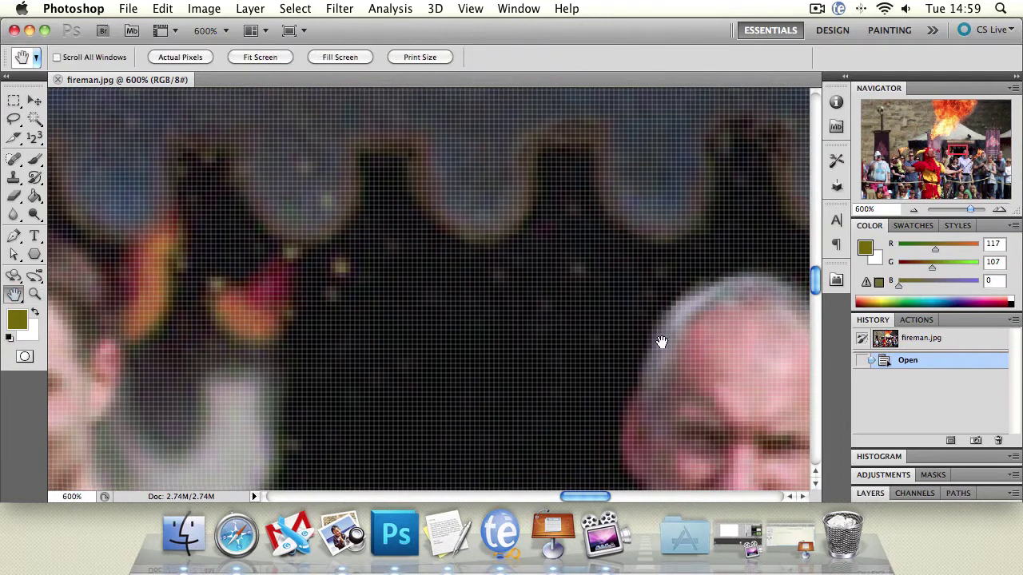
Shift the 600% view with the Hand tool and Navigator to the grey-haired man beside the purple banner.
{"action": "left_click_drag", "start_coordinate": [660, 343], "coordinate": [634, 332]}
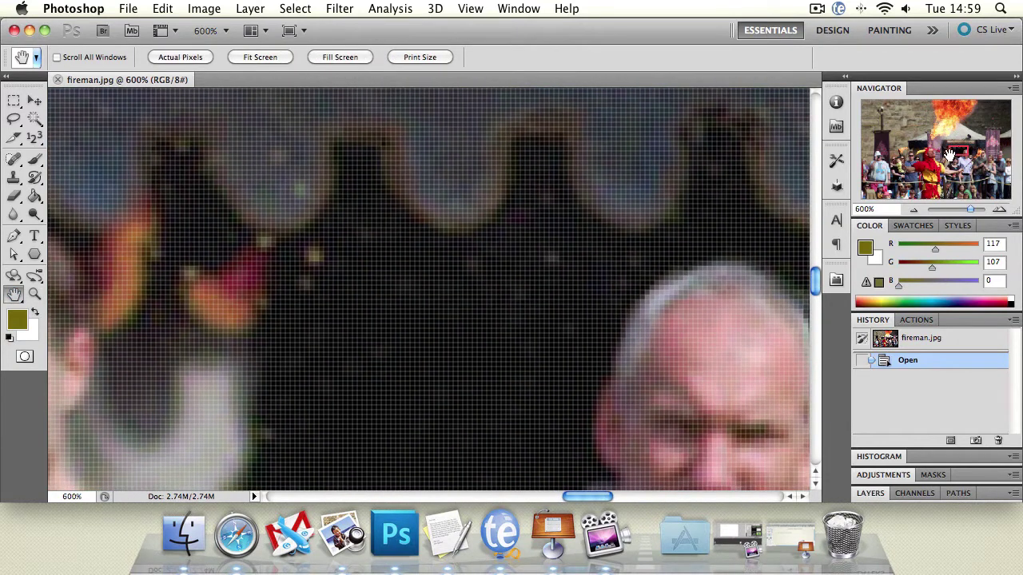
{"action": "left_click_drag", "start_coordinate": [968, 150], "coordinate": [990, 173]}
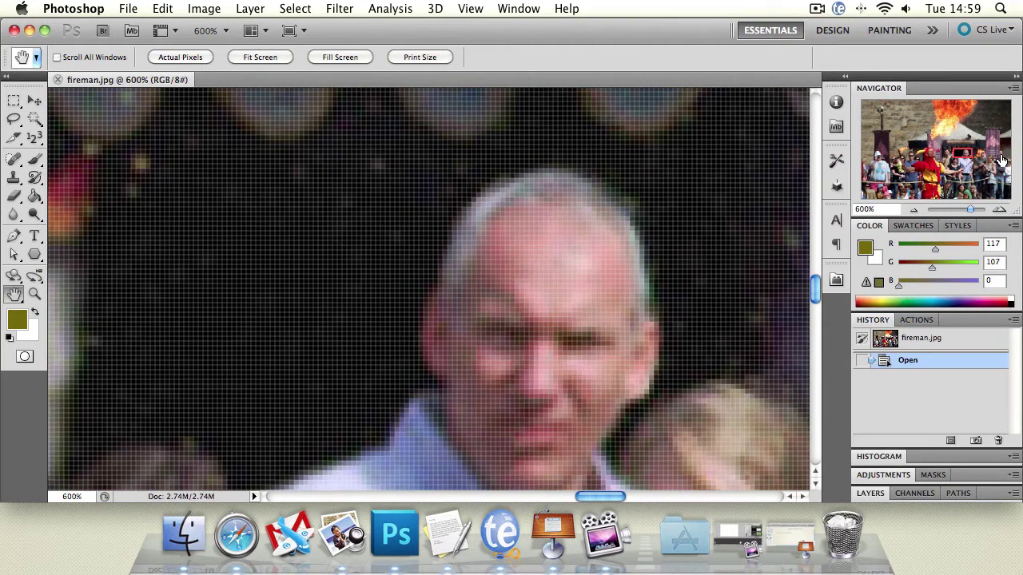
{"action": "scroll", "coordinate": [470, 305], "scroll_direction": "right", "scroll_amount": 20}
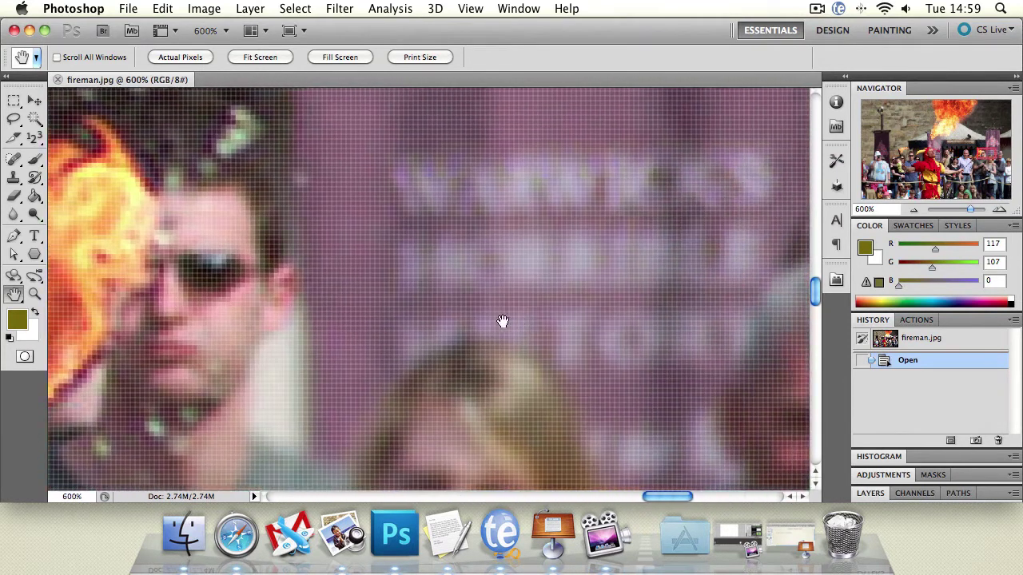
{"action": "scroll", "coordinate": [551, 320], "scroll_direction": "right", "scroll_amount": 10}
{"action": "scroll", "coordinate": [550, 320], "scroll_direction": "down", "scroll_amount": 3}
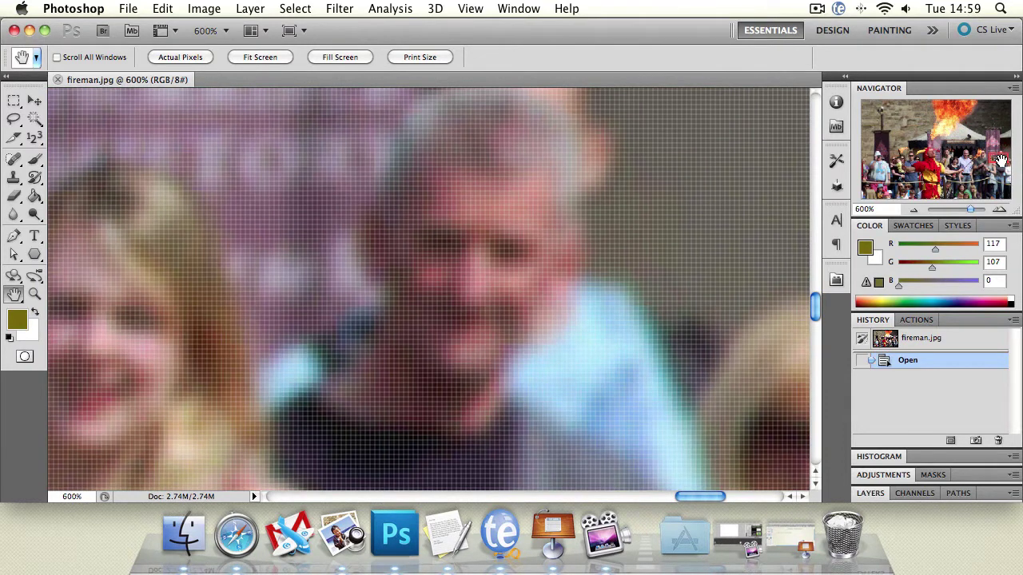
Activate the Brush tool and temporarily switch to the Hand to pan to the woman with the turquoise pendant.
{"action": "left_click", "coordinate": [35, 159]}
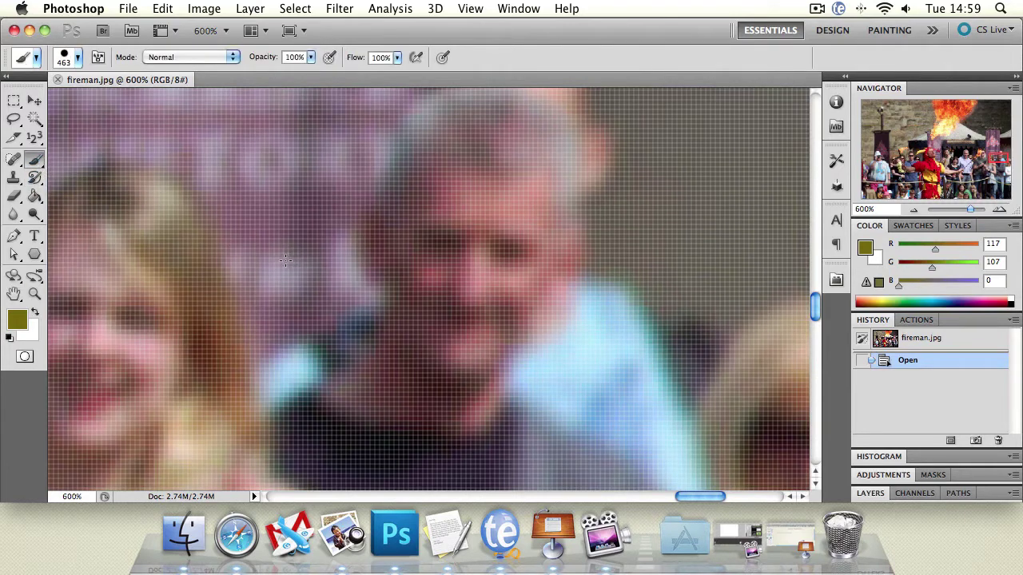
{"action": "left_click_drag", "start_coordinate": [144, 295], "coordinate": [519, 229]}
{"action": "left_click_drag", "start_coordinate": [192, 296], "coordinate": [551, 235]}
{"action": "left_click_drag", "start_coordinate": [308, 281], "coordinate": [512, 234]}
{"action": "left_click_drag", "start_coordinate": [272, 268], "coordinate": [513, 208]}
{"action": "left_click_drag", "start_coordinate": [264, 232], "coordinate": [502, 196]}
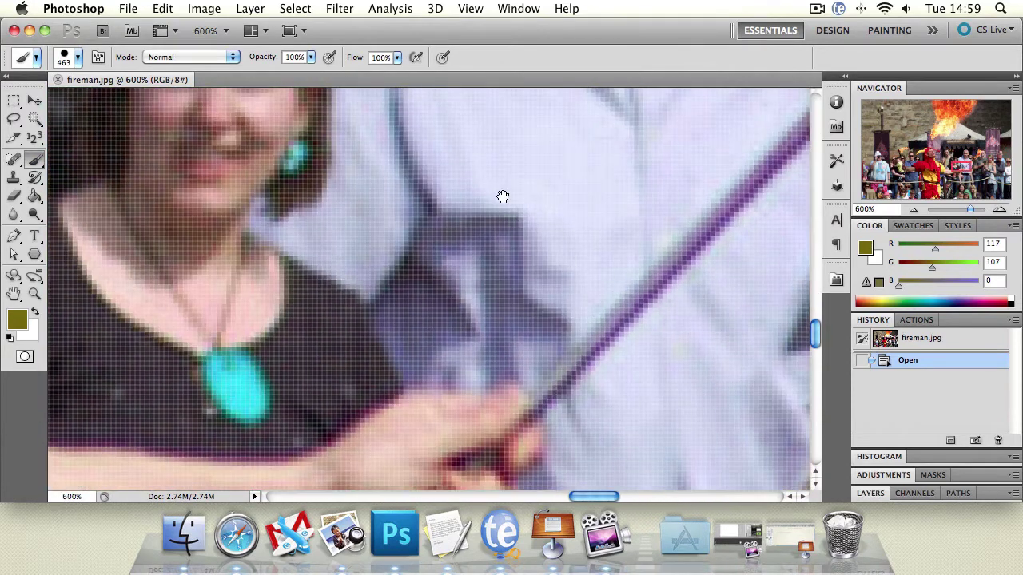
Paint one olive brush dab over the crowd, undo it, and temporarily pan to the blonde woman below the banner.
{"action": "left_click", "coordinate": [594, 169]}
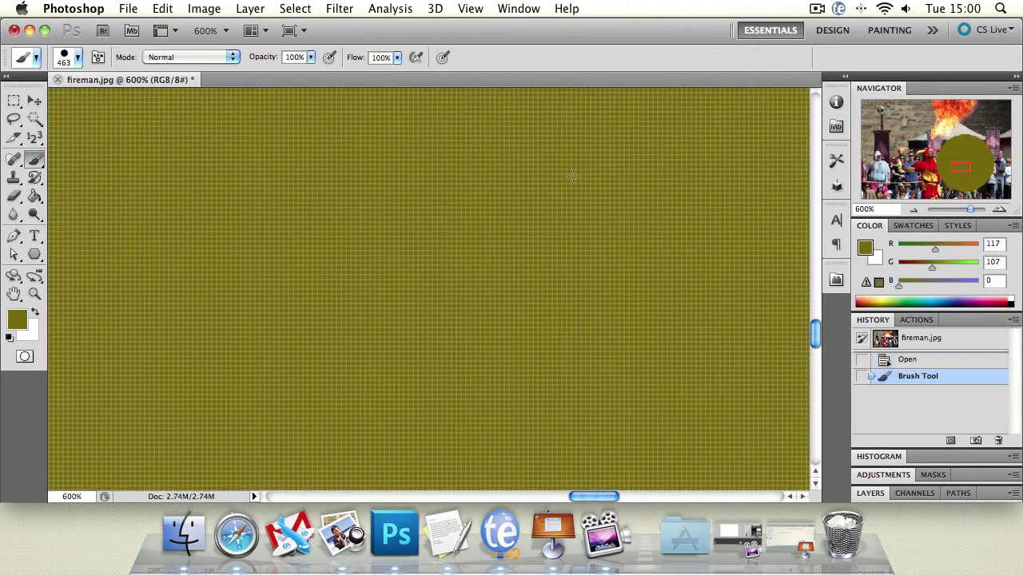
{"action": "key", "text": "super+alt+z"}
{"action": "left_click_drag", "start_coordinate": [602, 173], "coordinate": [391, 182]}
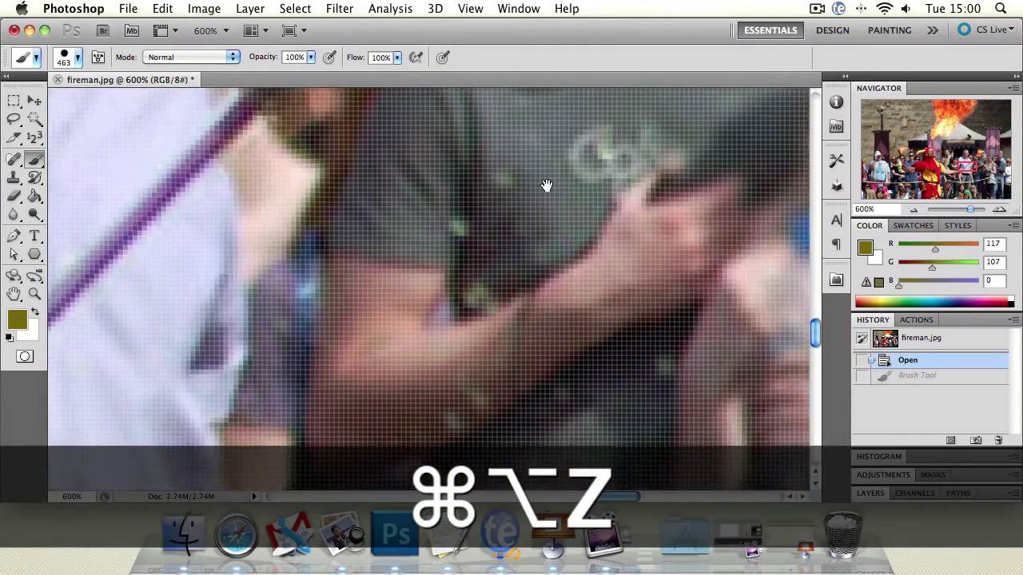
{"action": "left_click_drag", "start_coordinate": [546, 187], "coordinate": [504, 338]}
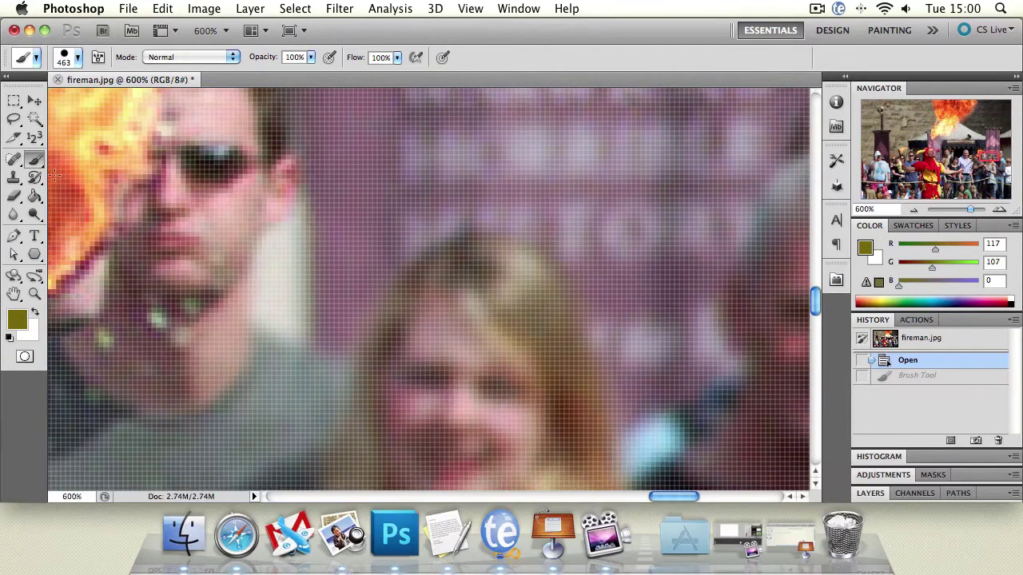
Pan the 600% view with the Hand tool to the photographer in the white hat and the stone wall.
{"action": "left_click_drag", "start_coordinate": [695, 238], "coordinate": [644, 209]}
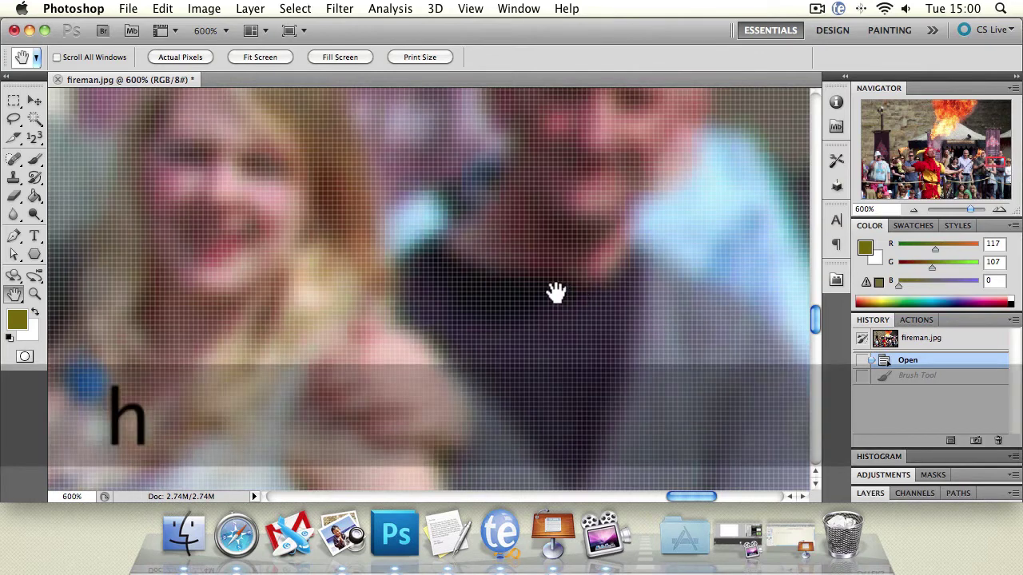
{"action": "left_click_drag", "start_coordinate": [557, 258], "coordinate": [212, 309]}
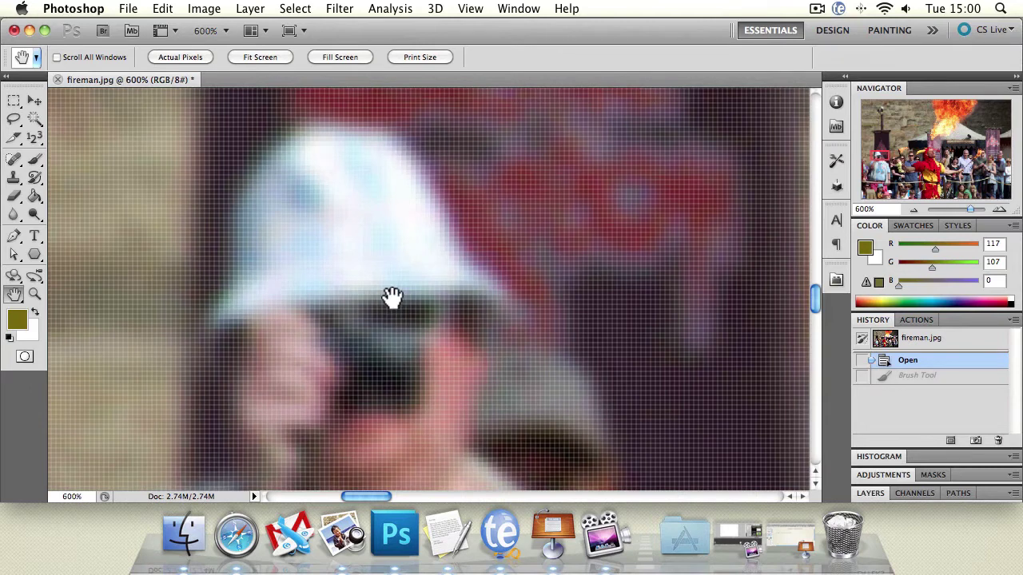
{"action": "key", "text": "h"}
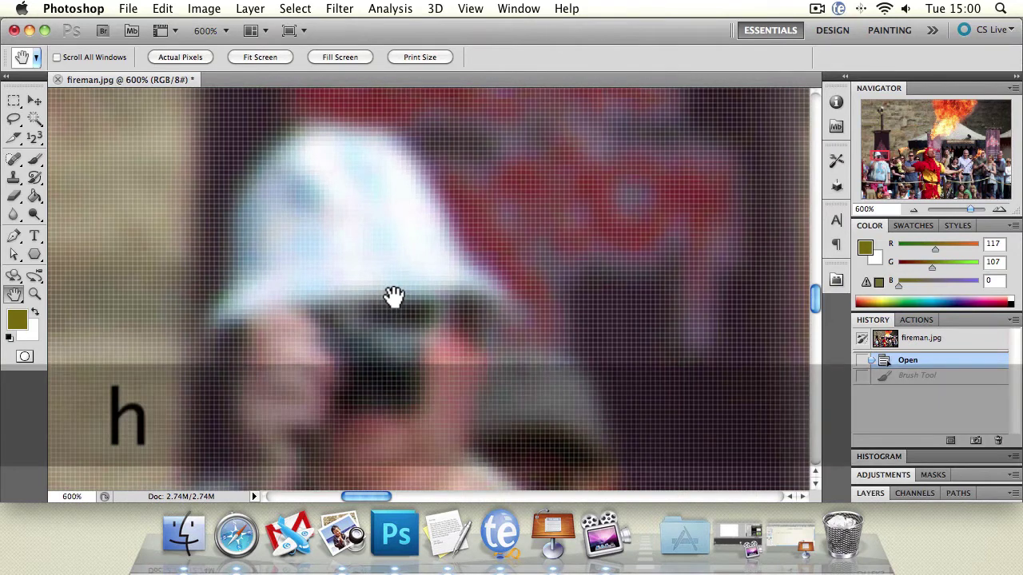
{"action": "left_click_drag", "start_coordinate": [394, 296], "coordinate": [415, 278]}
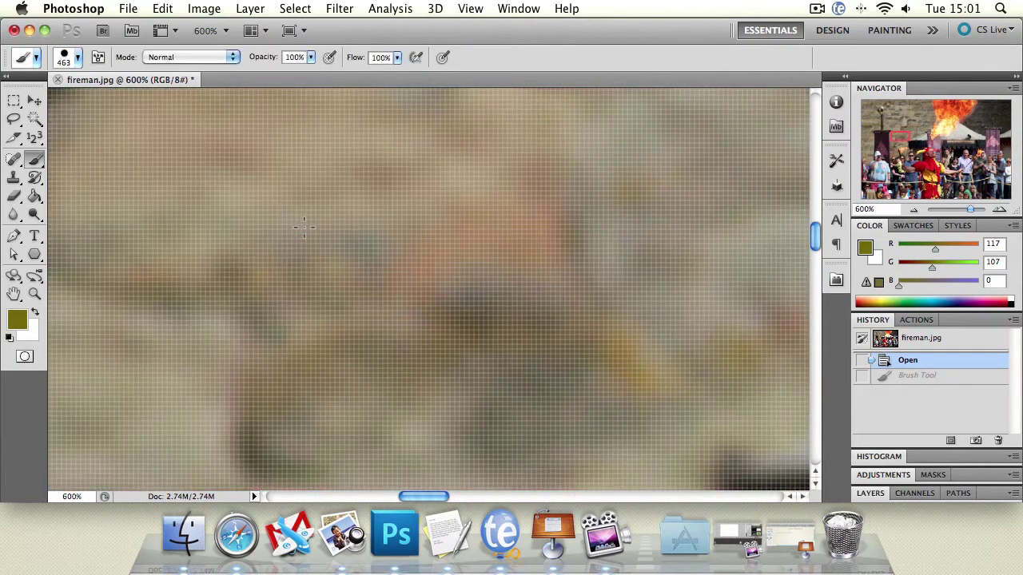
Move the view temporarily with the Hand tool to the grey-haired man, and paint and undo one brush dab there.
{"action": "key", "text": "h"}
{"action": "mouse_move", "coordinate": [168, 181]}
{"action": "left_mouse_down"}
{"action": "mouse_move", "coordinate": [643, 361]}
{"action": "mouse_move", "coordinate": [459, 314]}
{"action": "mouse_move", "coordinate": [167, 175]}
{"action": "mouse_move", "coordinate": [194, 119]}
{"action": "mouse_move", "coordinate": [215, 164]}
{"action": "mouse_move", "coordinate": [600, 302]}
{"action": "mouse_move", "coordinate": [676, 302]}
{"action": "left_mouse_up"}
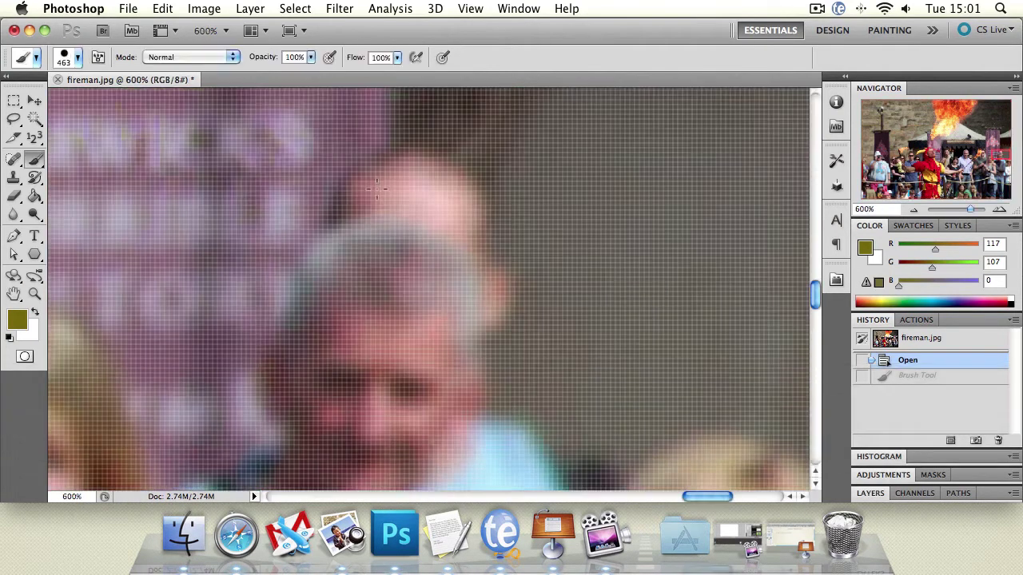
{"action": "left_click", "coordinate": [465, 210]}
{"action": "key", "text": "cmd+alt+z"}
Move the Navigator view to the lamp post and the fire-breather, reducing magnification to about 149% and finally 54.88%.
{"action": "left_click", "coordinate": [35, 294]}
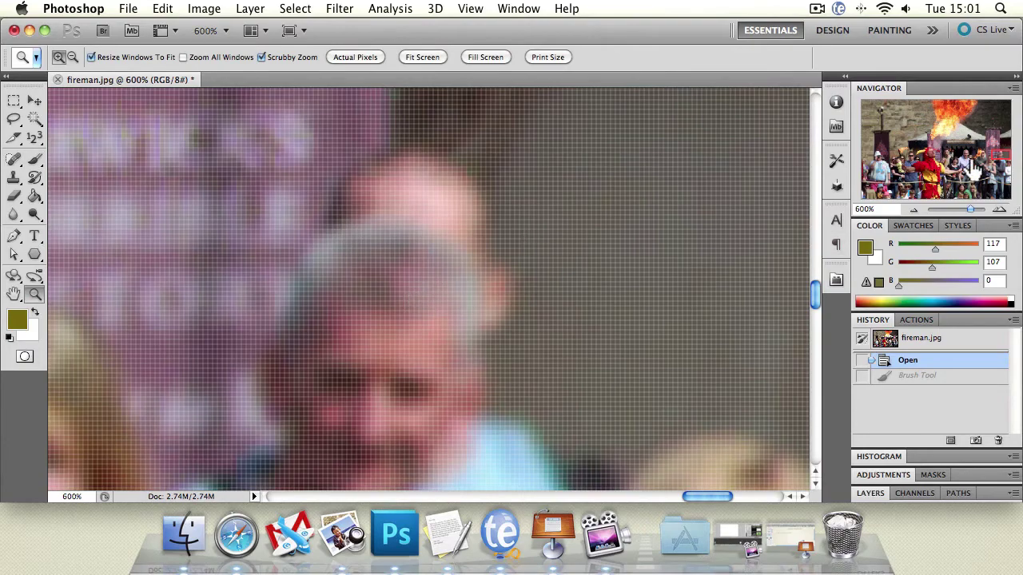
{"action": "left_click_drag", "start_coordinate": [975, 169], "coordinate": [889, 110]}
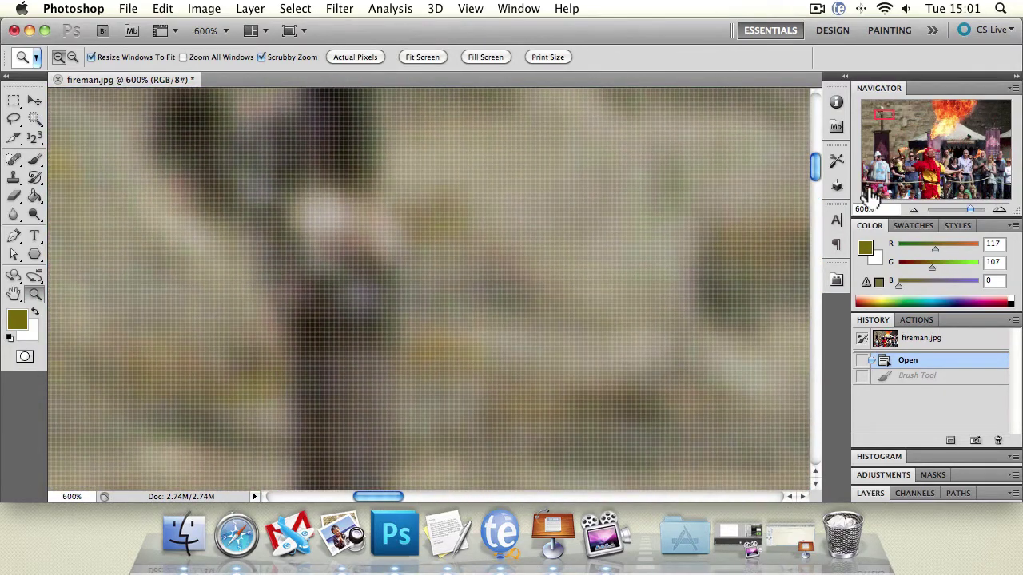
{"action": "mouse_move", "coordinate": [967, 210]}
{"action": "left_mouse_down"}
{"action": "mouse_move", "coordinate": [943, 211]}
{"action": "mouse_move", "coordinate": [959, 211]}
{"action": "left_mouse_up"}
{"action": "left_click_drag", "start_coordinate": [941, 144], "coordinate": [918, 161]}
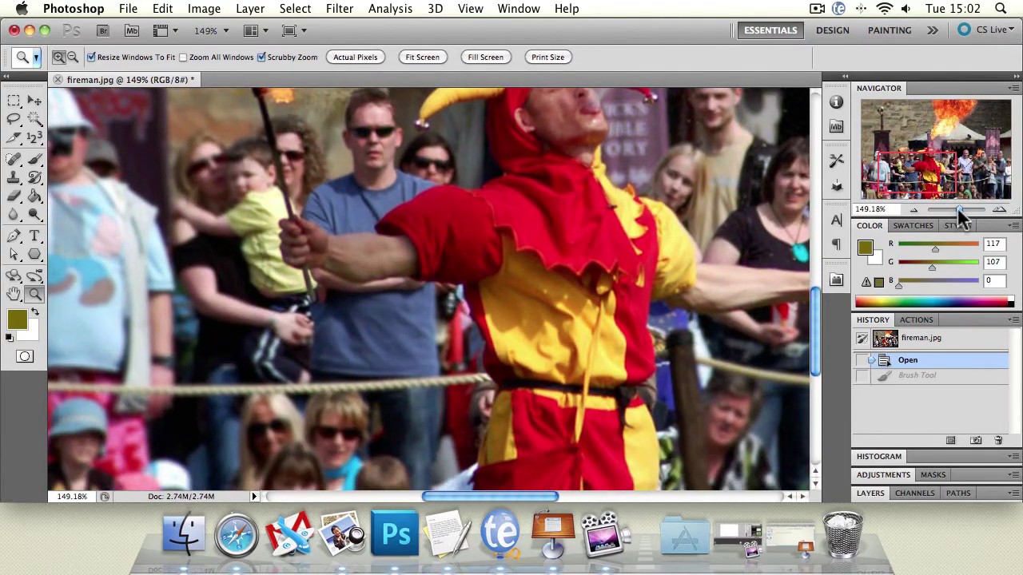
{"action": "left_click_drag", "start_coordinate": [959, 210], "coordinate": [953, 211]}
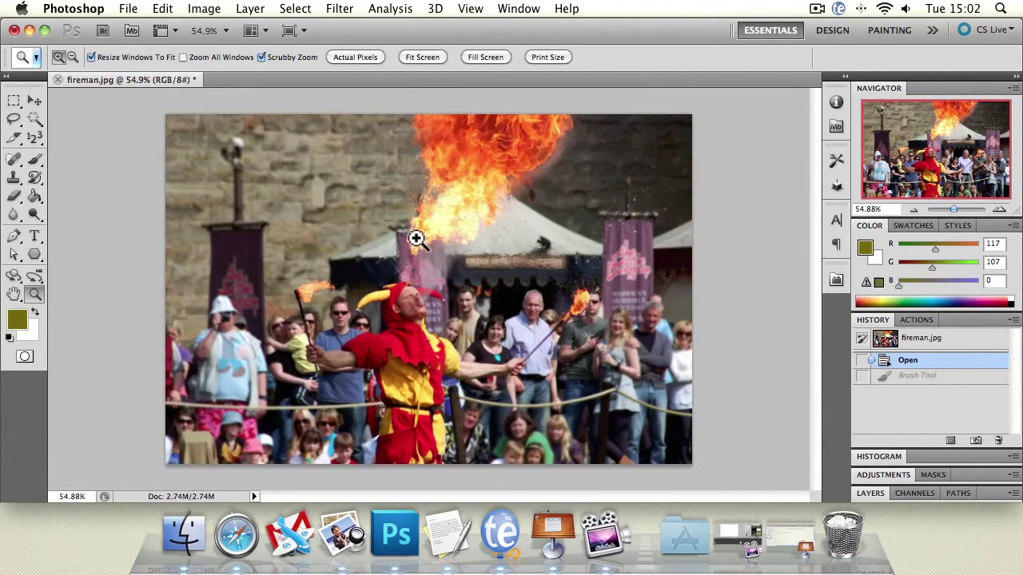